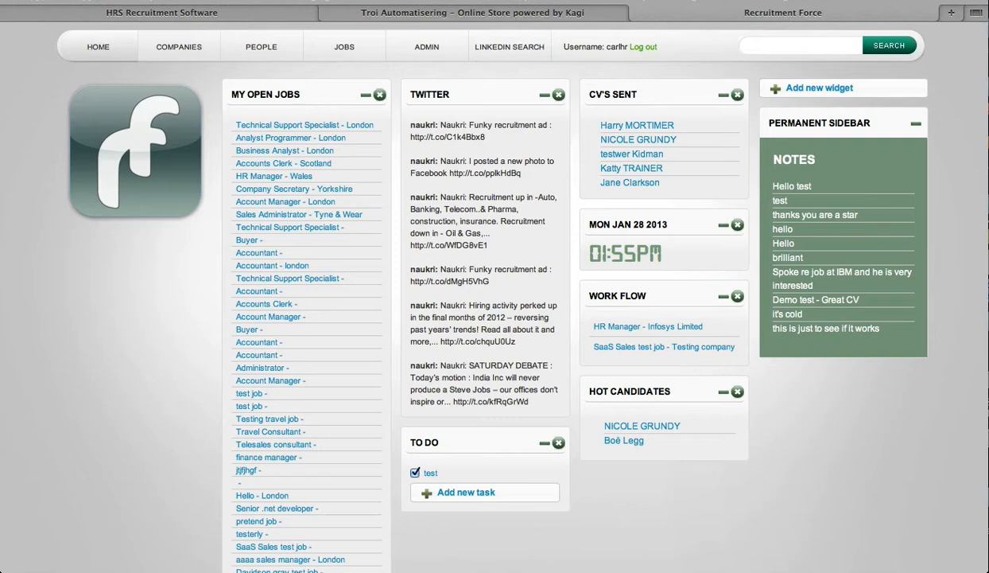
Open the form for adding a new candidate from the People section
{"action": "left_click", "coordinate": [275, 49]}
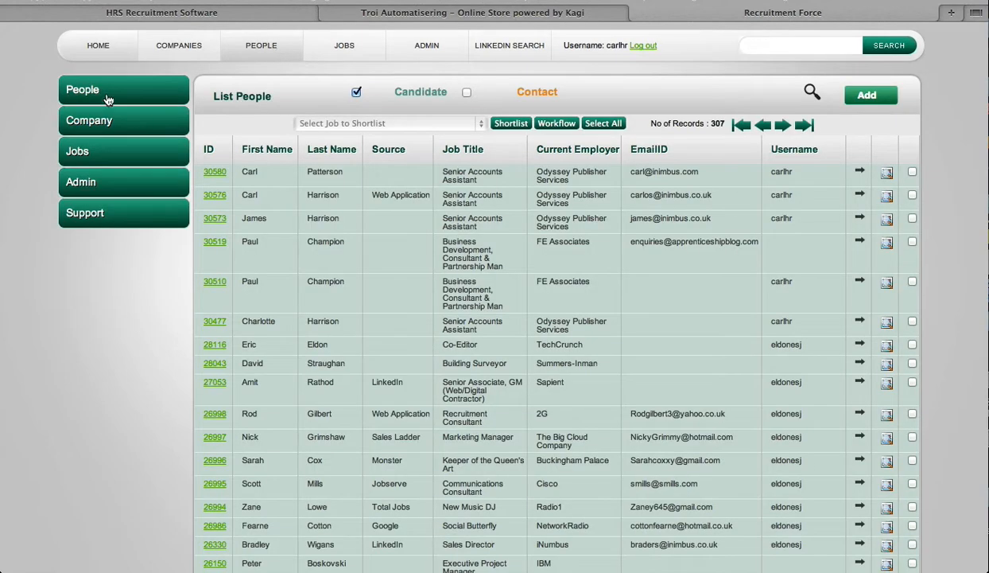
{"action": "left_click", "coordinate": [105, 93]}
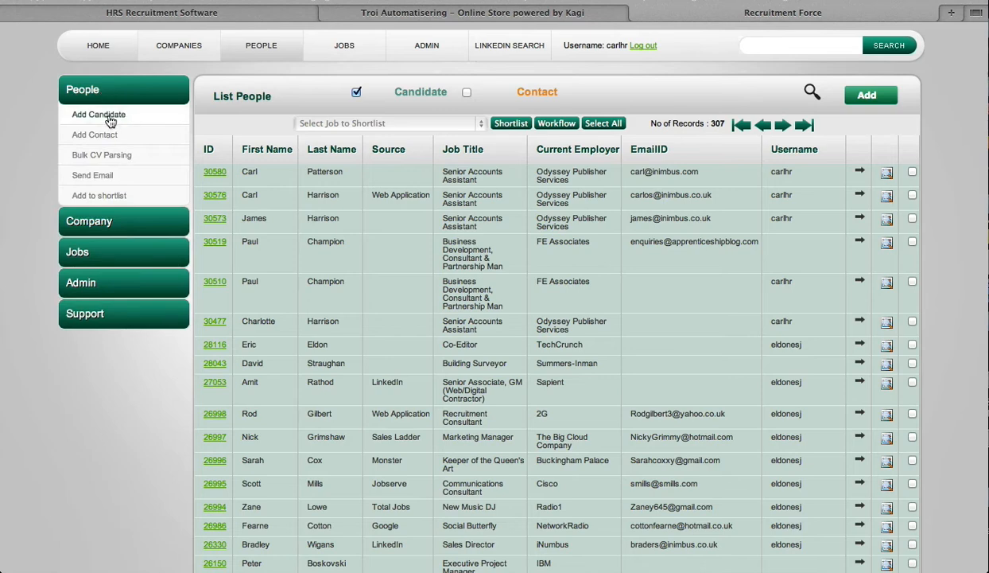
{"action": "left_click", "coordinate": [109, 117]}
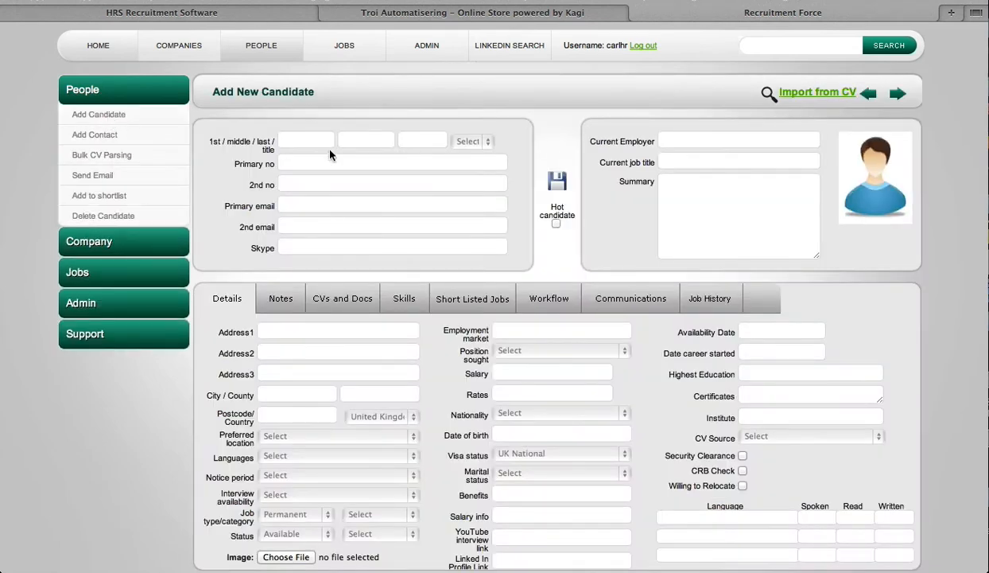
Enter the candidate's first name and surname and set the title to Mr
{"action": "left_click", "coordinate": [302, 139]}
{"action": "type", "text": "Carl"}
{"action": "key", "text": "Tab"}
{"action": "key", "text": "Tab"}
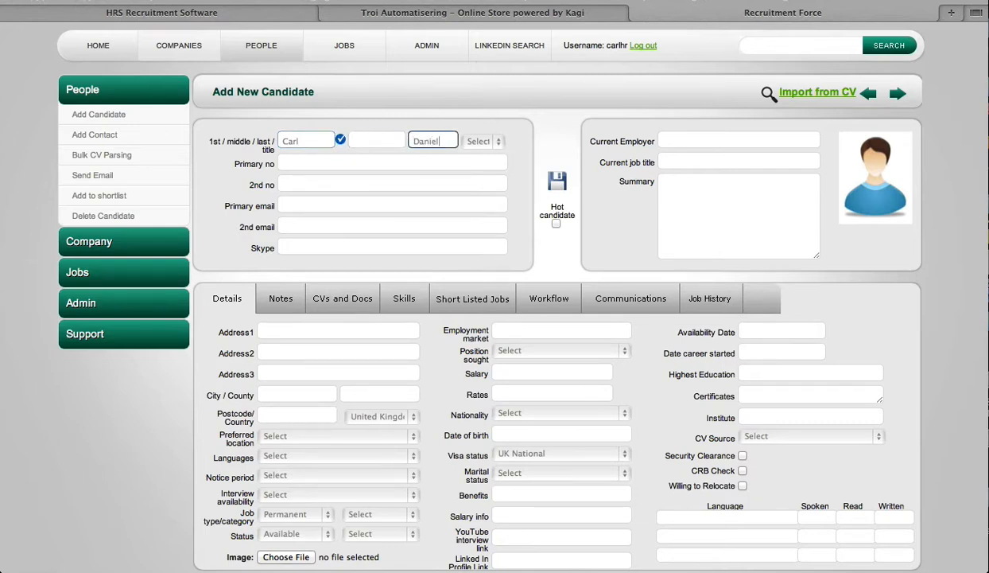
{"action": "left_click", "coordinate": [484, 141]}
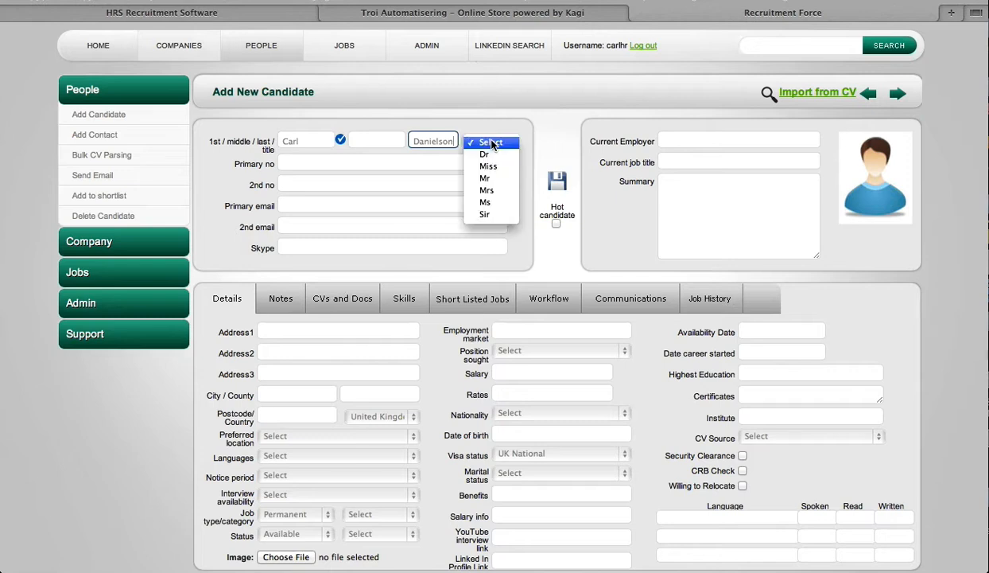
{"action": "left_click", "coordinate": [499, 179]}
Enter the candidate's primary e-mail address and save the new candidate record
{"action": "left_click", "coordinate": [320, 206]}
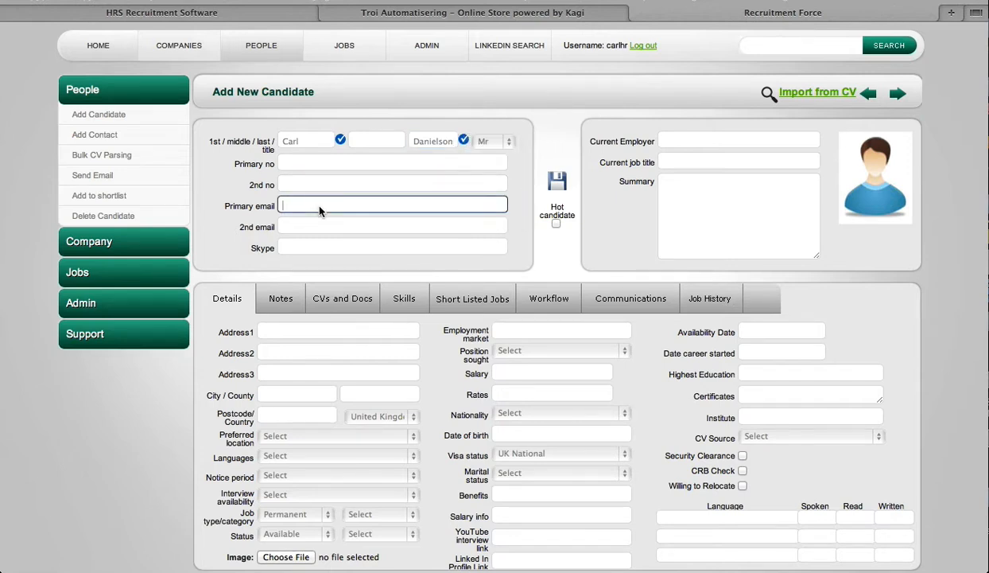
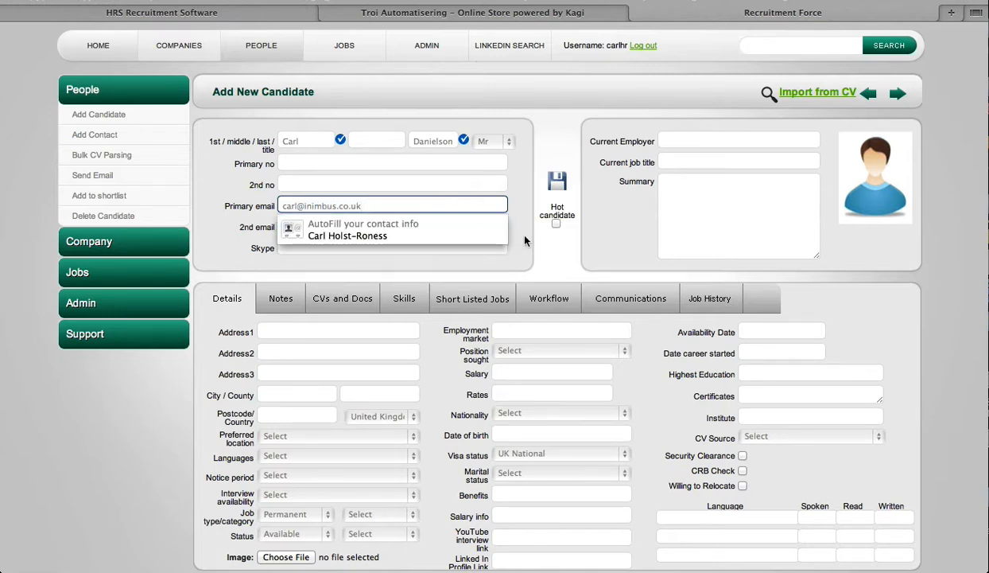
{"action": "left_click", "coordinate": [555, 248]}
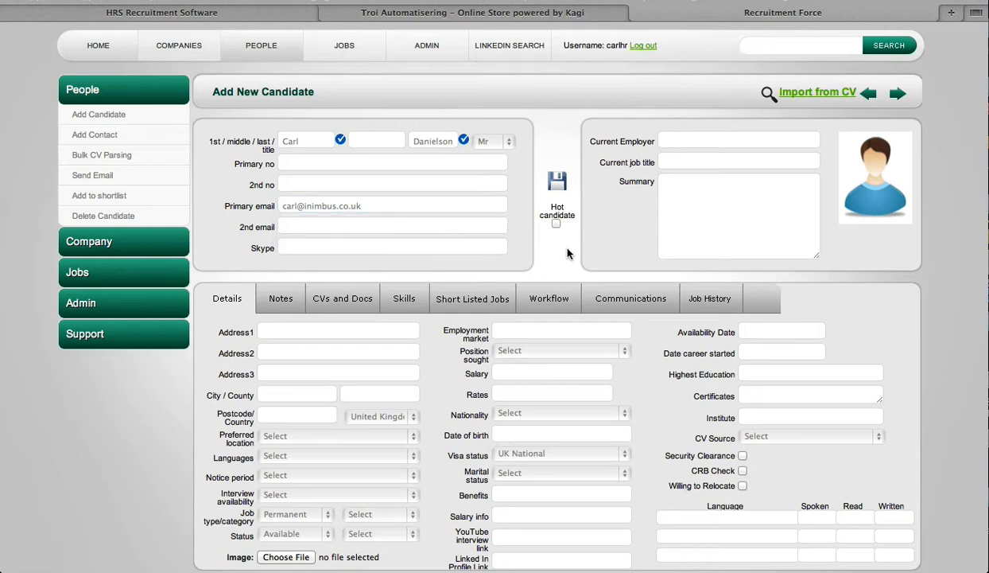
{"action": "left_click", "coordinate": [558, 183]}
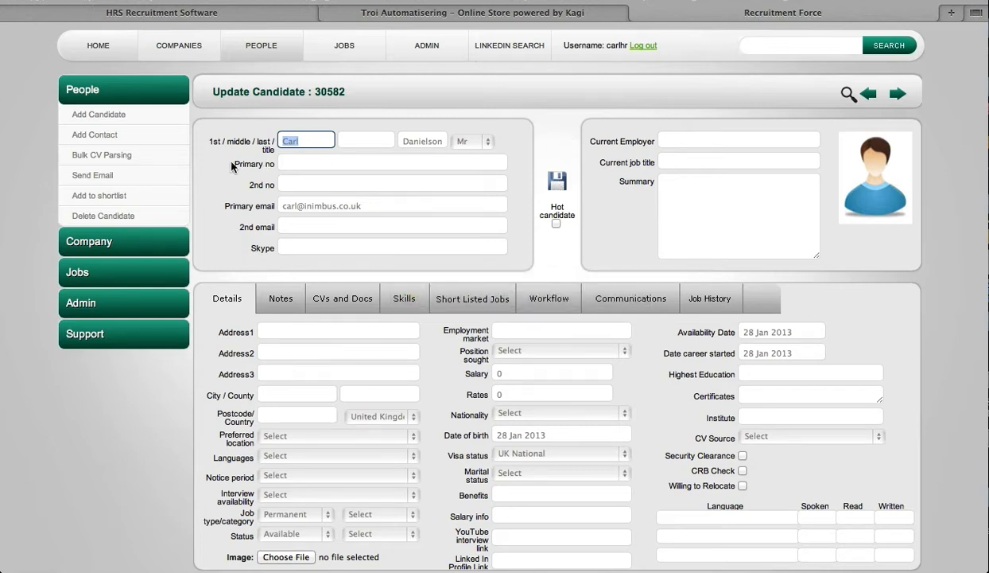
Browse the candidate's Communications and Job History tabs before returning to Details
{"action": "left_click", "coordinate": [646, 302]}
{"action": "left_click", "coordinate": [710, 302]}
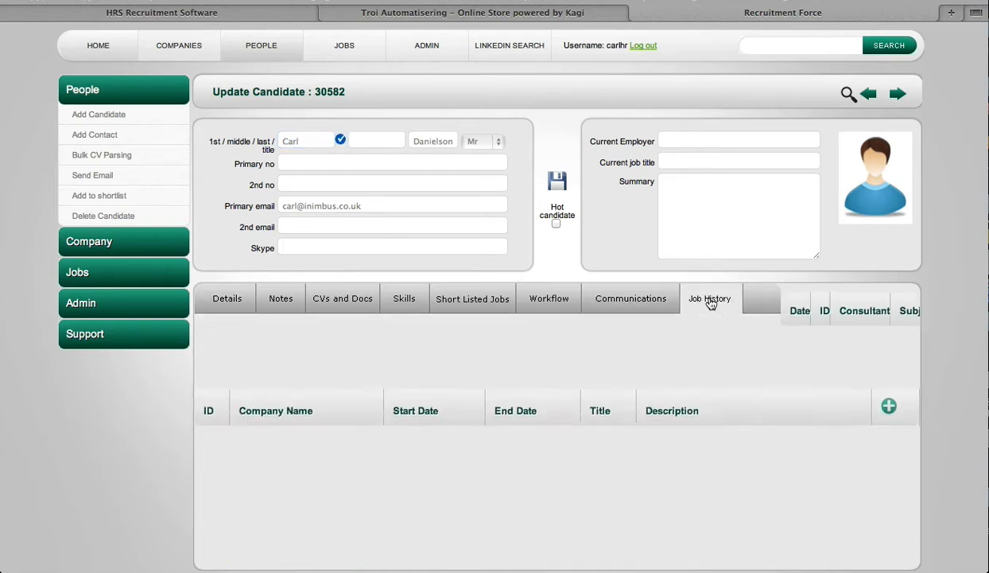
{"action": "left_click", "coordinate": [240, 302]}
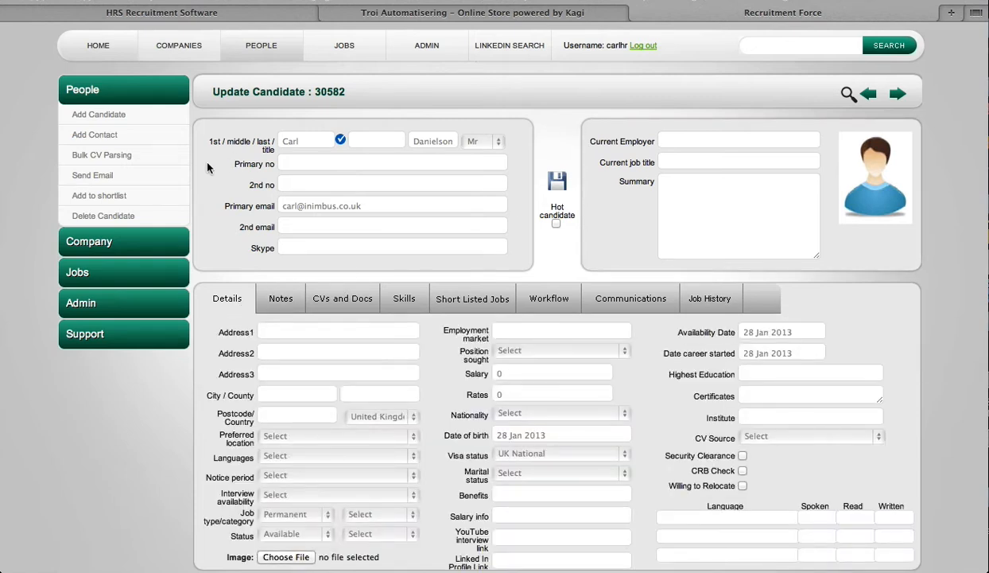
Start an email to the candidate using the Send Online Application template
{"action": "left_click", "coordinate": [107, 177]}
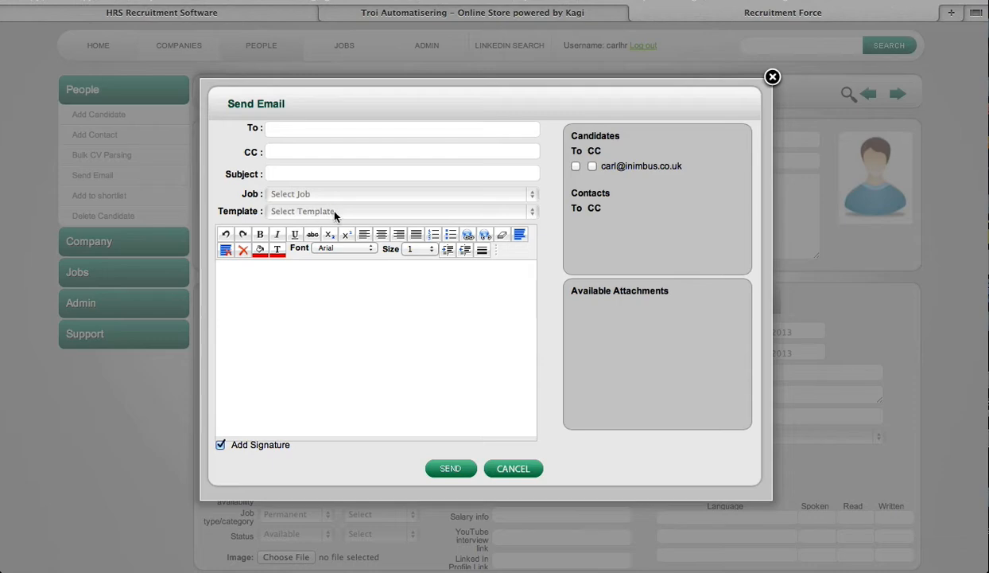
{"action": "left_click", "coordinate": [334, 212]}
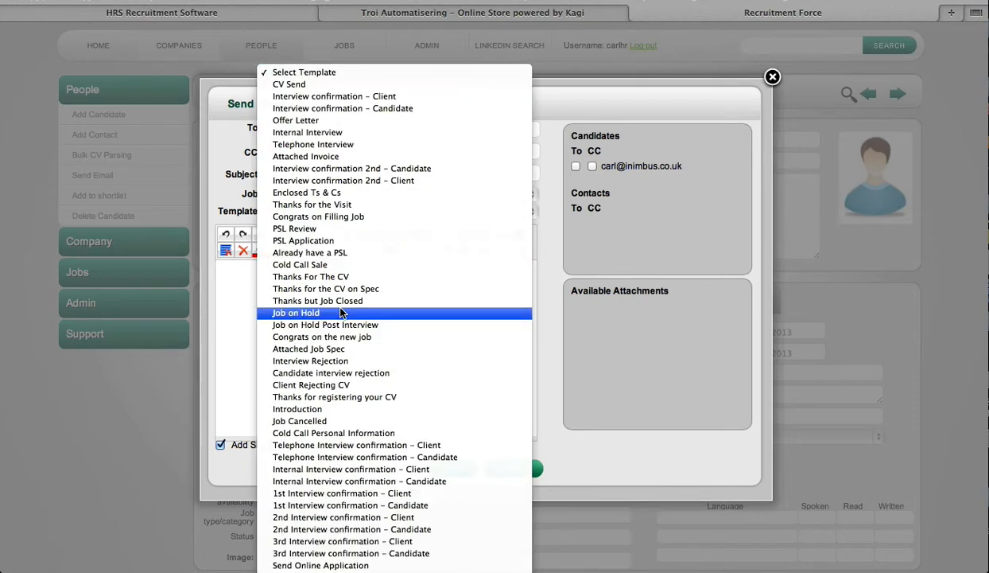
{"action": "left_click", "coordinate": [338, 565]}
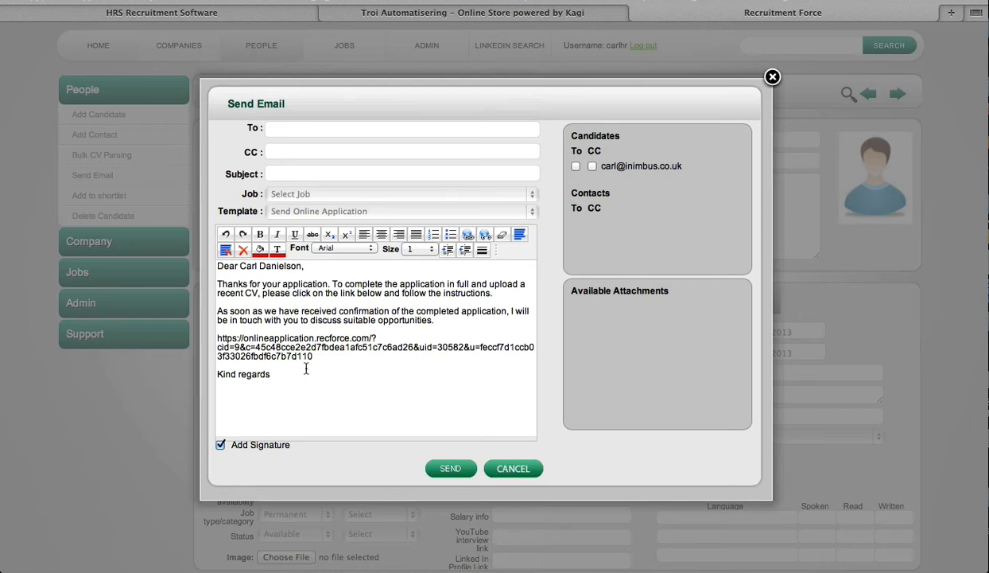
Link the email to the Account Manager – New company 777 job
{"action": "left_click_drag", "start_coordinate": [327, 354], "coordinate": [214, 339]}
{"action": "left_click", "coordinate": [476, 375]}
{"action": "left_click", "coordinate": [370, 195]}
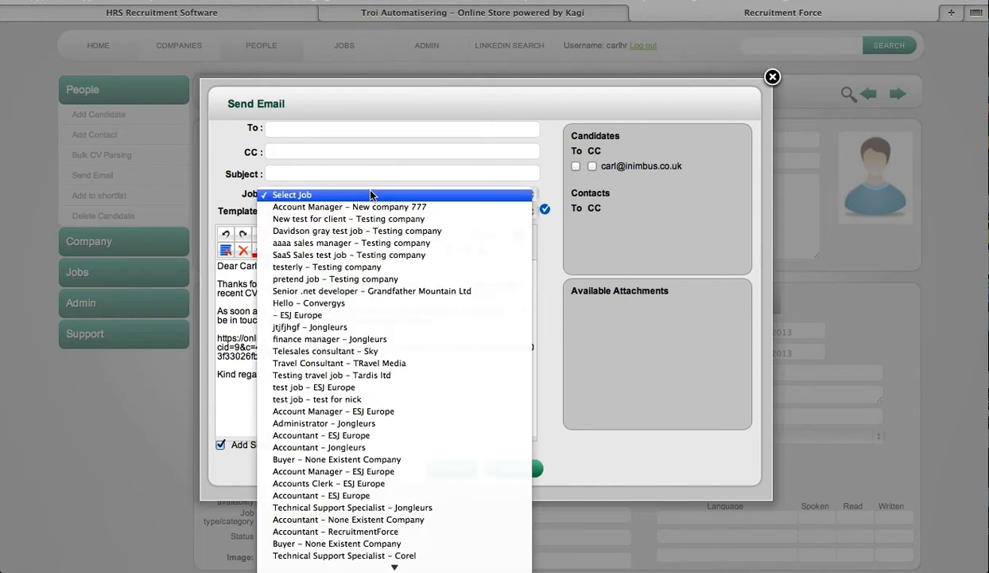
{"action": "left_click", "coordinate": [335, 209]}
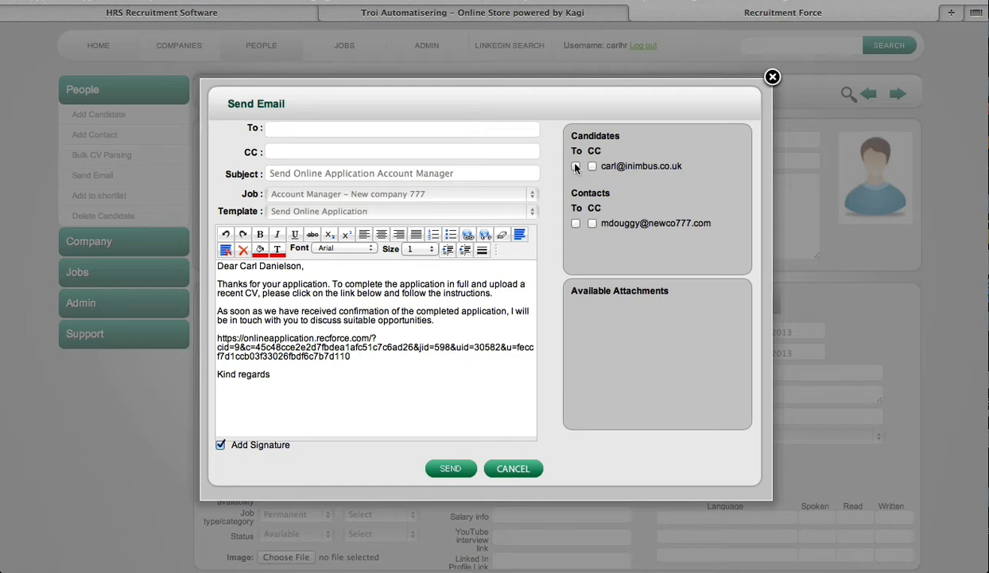
Address the email to the candidate and add the sender's first name below Kind regards
{"action": "left_click", "coordinate": [576, 166]}
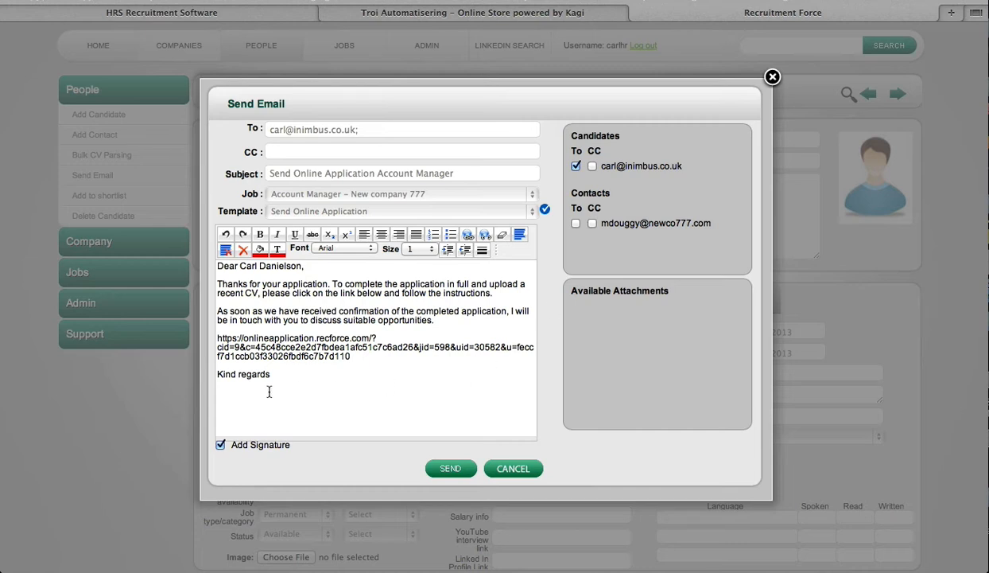
{"action": "type", "text": "Carl"}
Make the word 'application' in the email body bold and underlined
{"action": "double_click", "coordinate": [304, 285]}
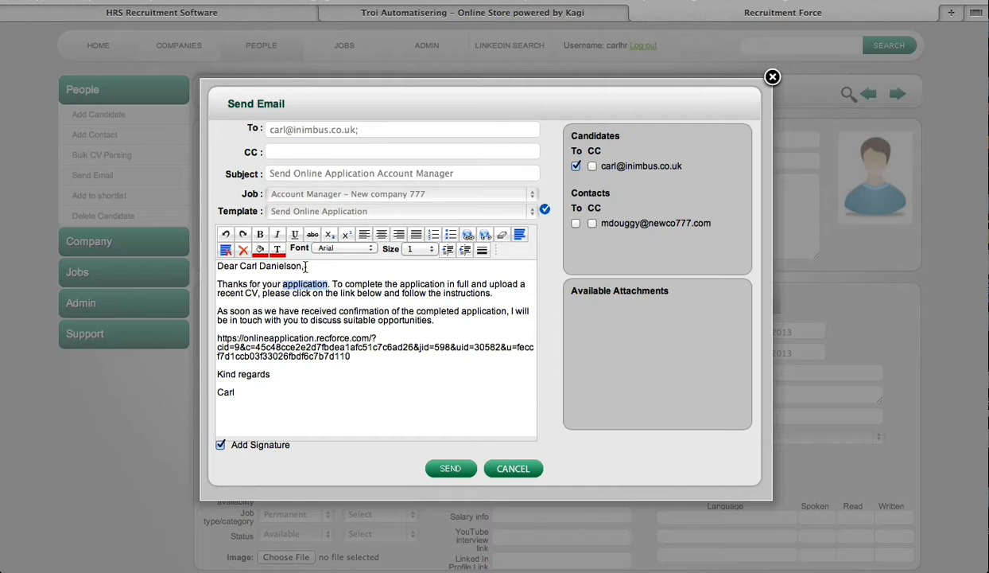
{"action": "left_click", "coordinate": [261, 236]}
{"action": "left_click", "coordinate": [296, 236]}
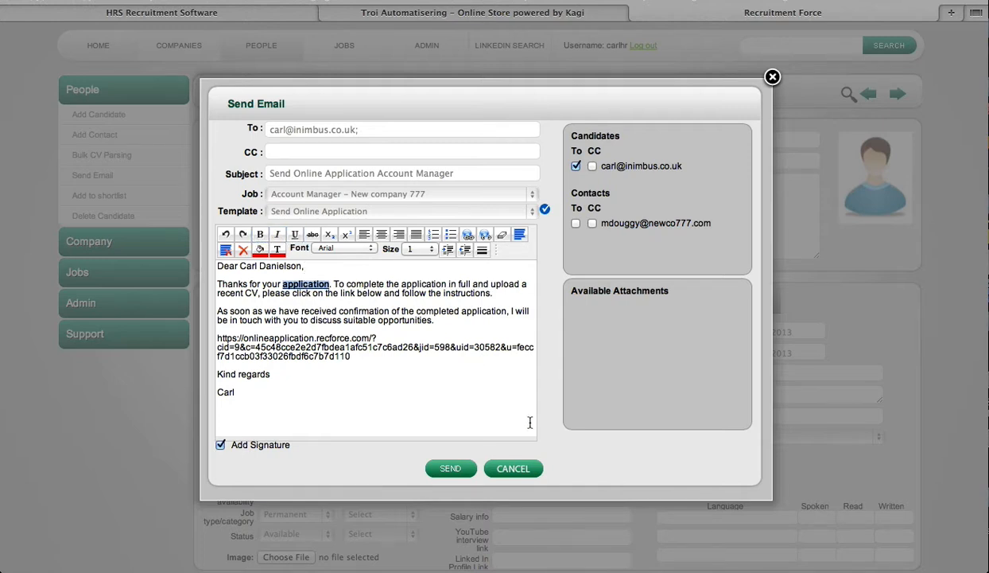
Send the email and save the candidate record
{"action": "left_click", "coordinate": [497, 418]}
{"action": "left_click", "coordinate": [450, 469]}
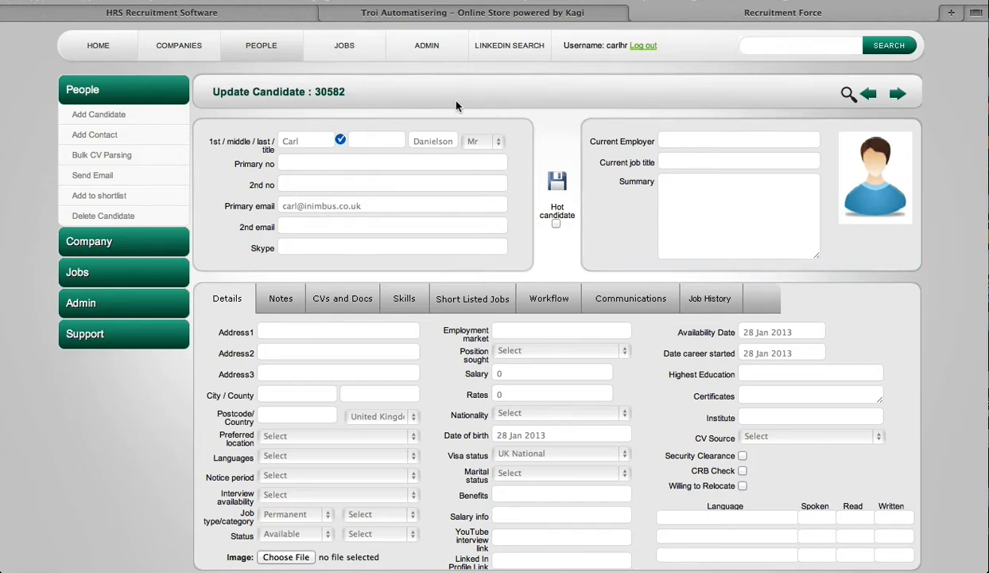
{"action": "left_click", "coordinate": [557, 185]}
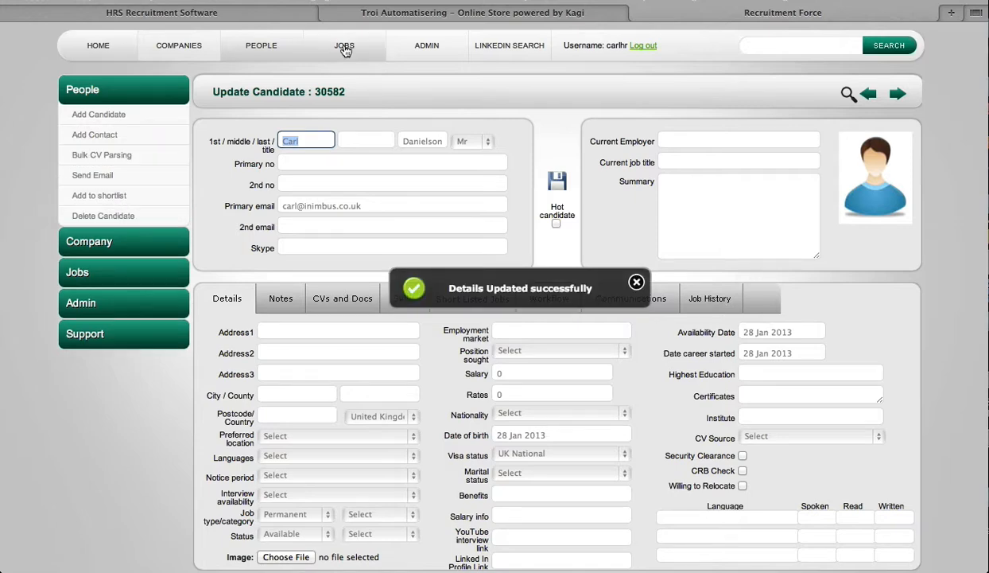
Review the Account Manager job's shortlisted candidates, then reopen the candidate from the people list
{"action": "left_click", "coordinate": [345, 46]}
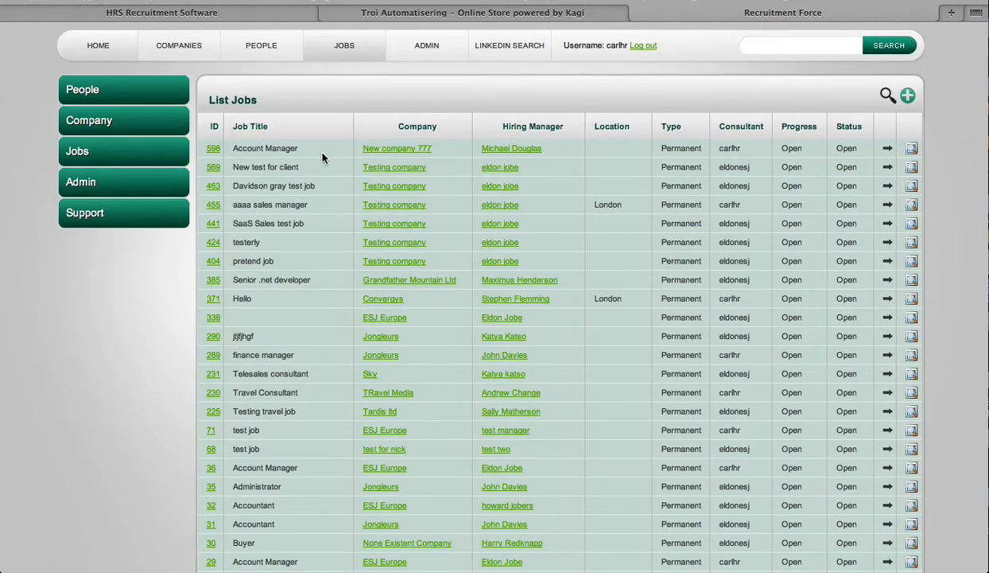
{"action": "left_click", "coordinate": [213, 148]}
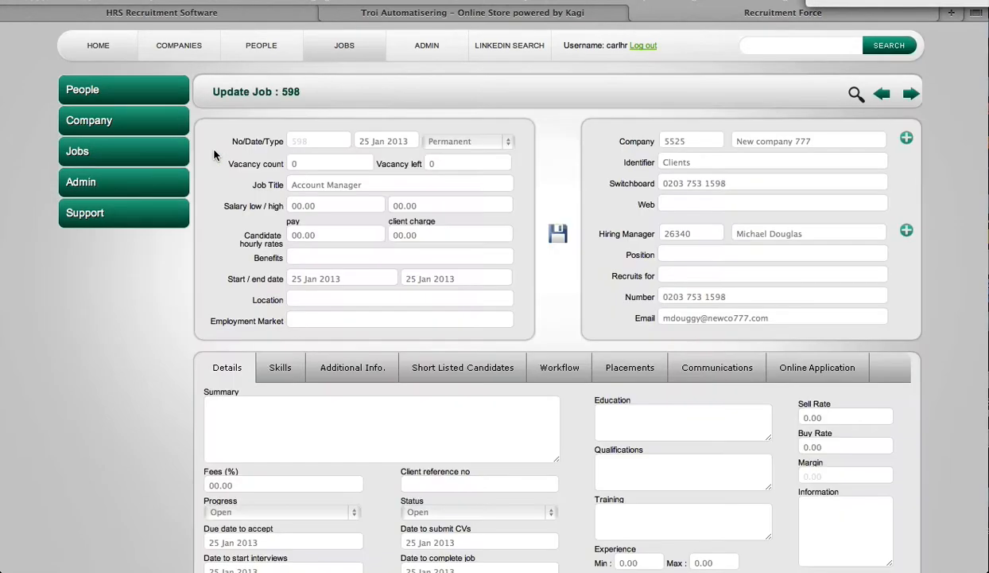
{"action": "left_click", "coordinate": [476, 373]}
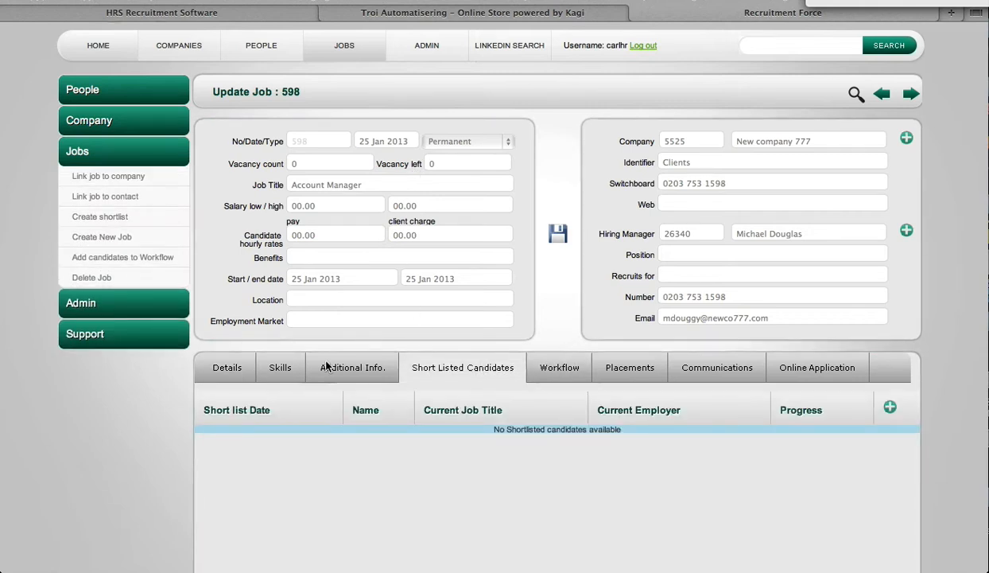
{"action": "left_click", "coordinate": [230, 368]}
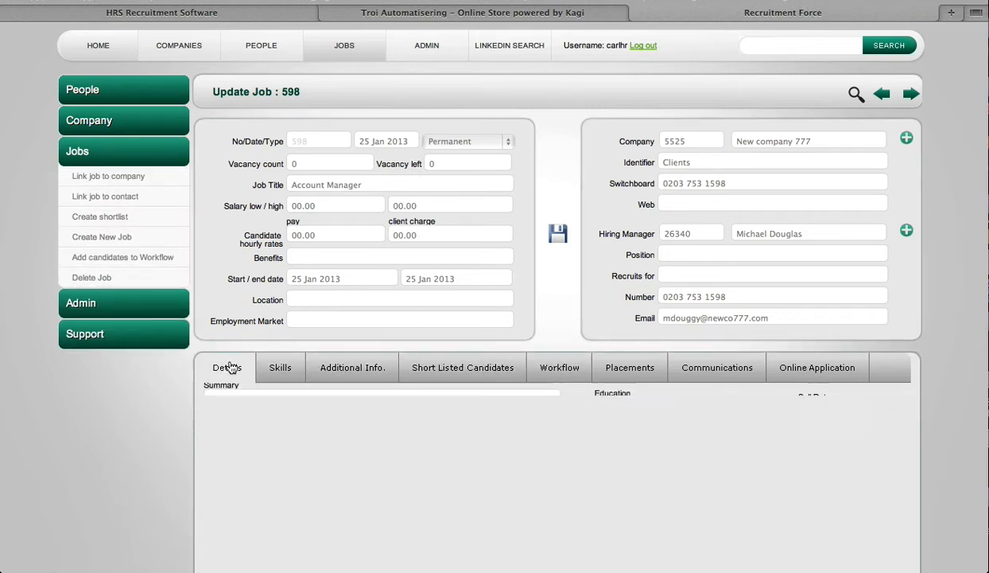
{"action": "left_click", "coordinate": [258, 45]}
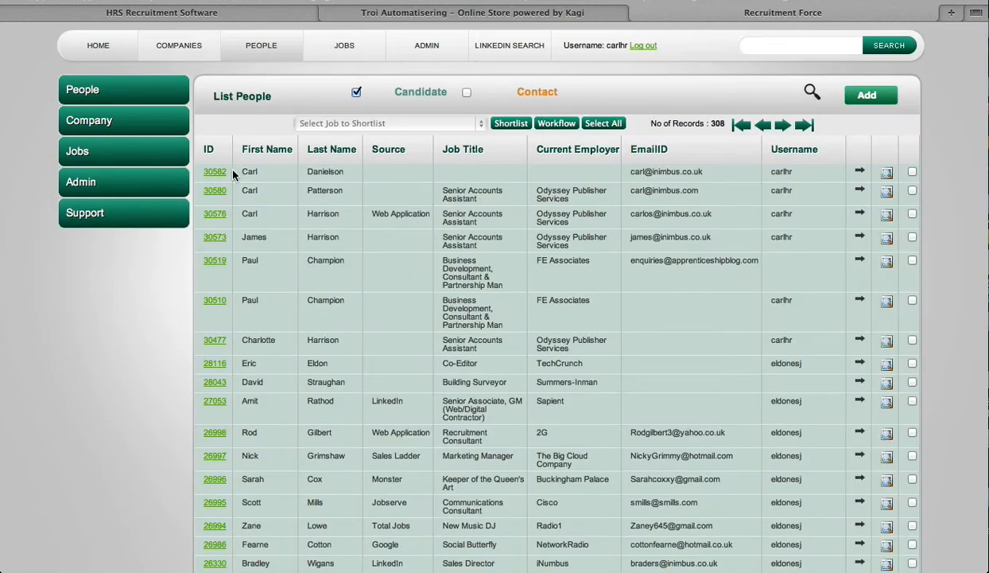
{"action": "left_click", "coordinate": [402, 181]}
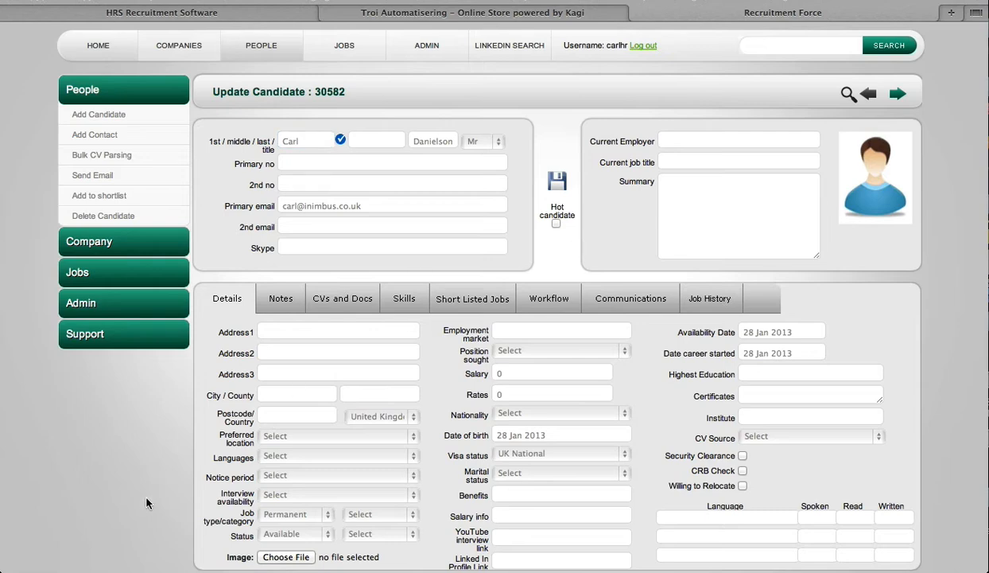
Switch to the mail app, open the Send Online Application email and follow its application link
{"action": "left_click", "coordinate": [106, 563]}
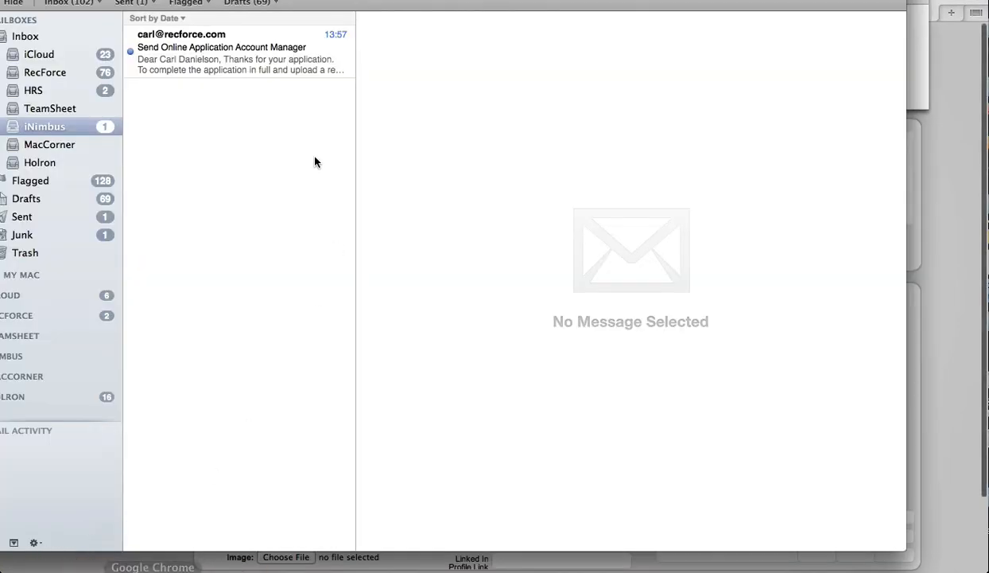
{"action": "left_click", "coordinate": [213, 53]}
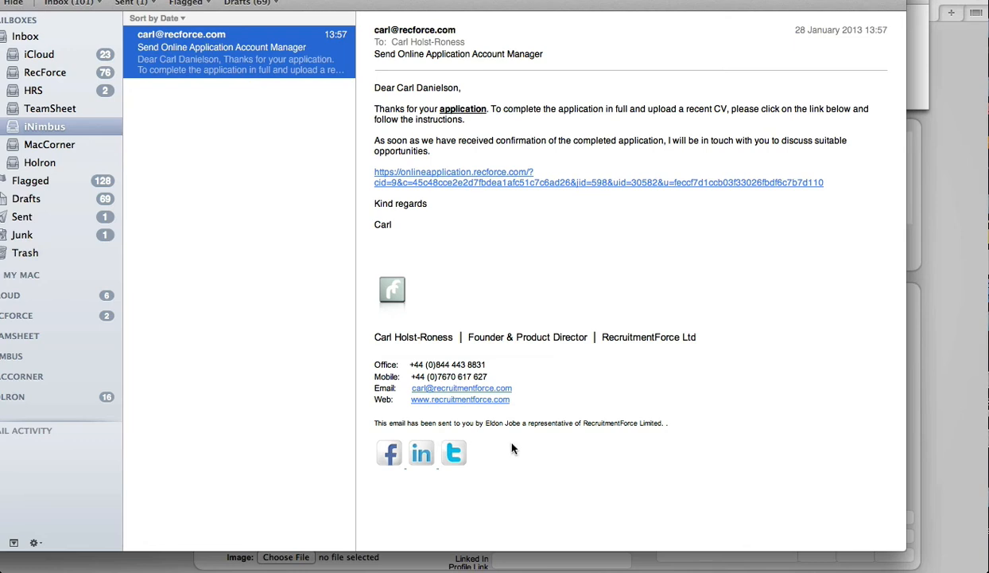
{"action": "left_click", "coordinate": [464, 182]}
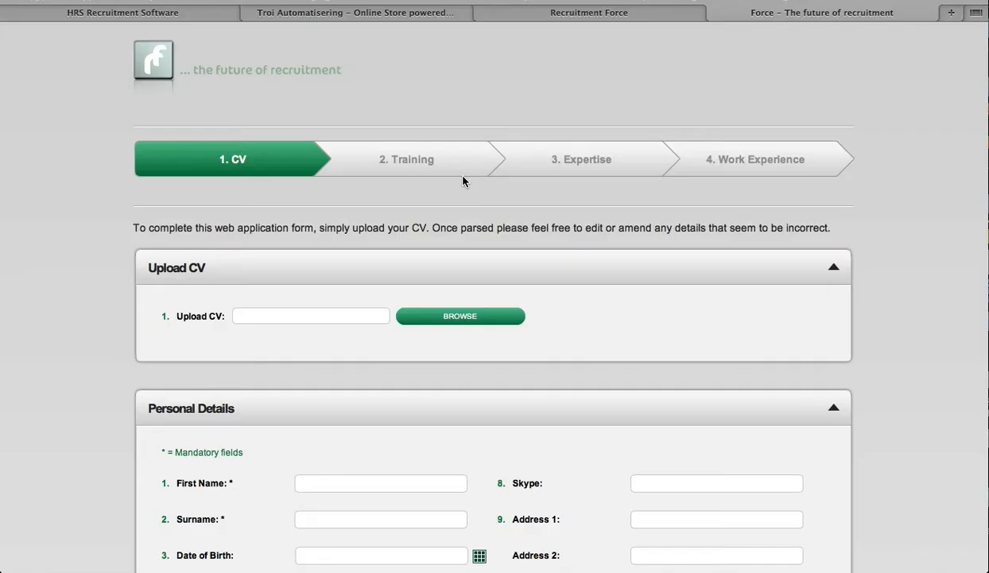
Upload the candidate's CV document from the Desktop to the online application form
{"action": "scroll", "coordinate": [463, 182], "scroll_direction": "down", "scroll_amount": 3}
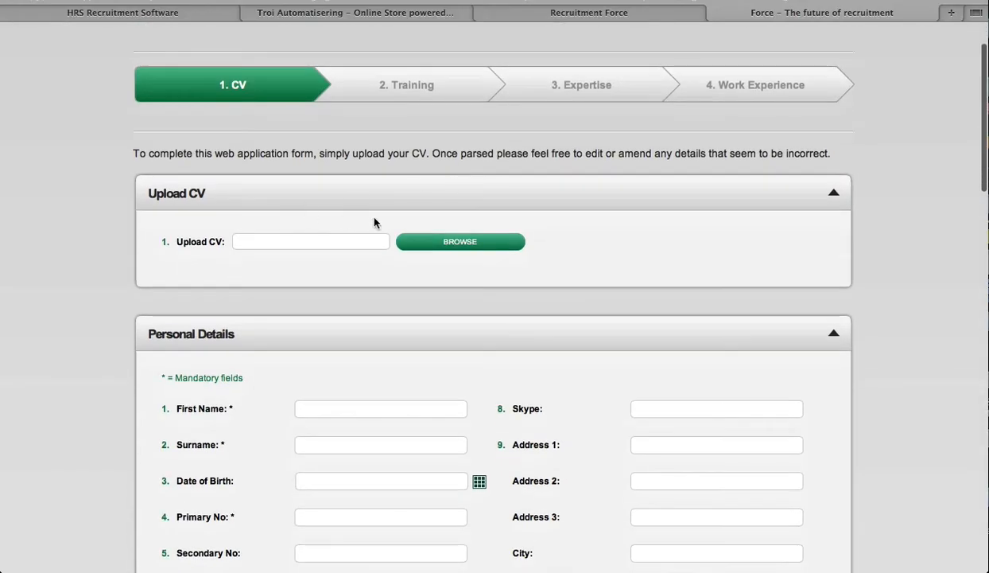
{"action": "left_click", "coordinate": [460, 241]}
{"action": "left_click", "coordinate": [326, 97]}
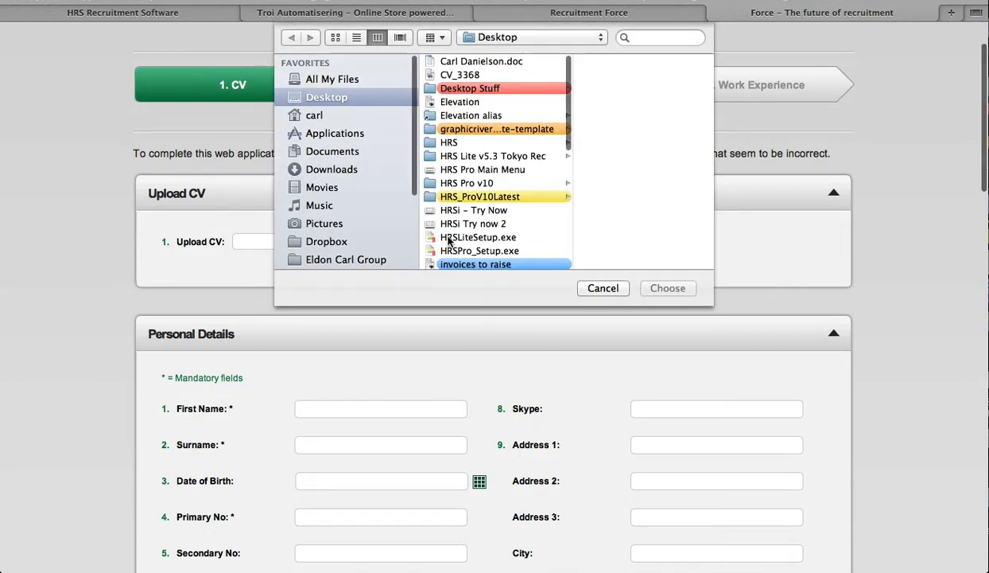
{"action": "double_click", "coordinate": [469, 62]}
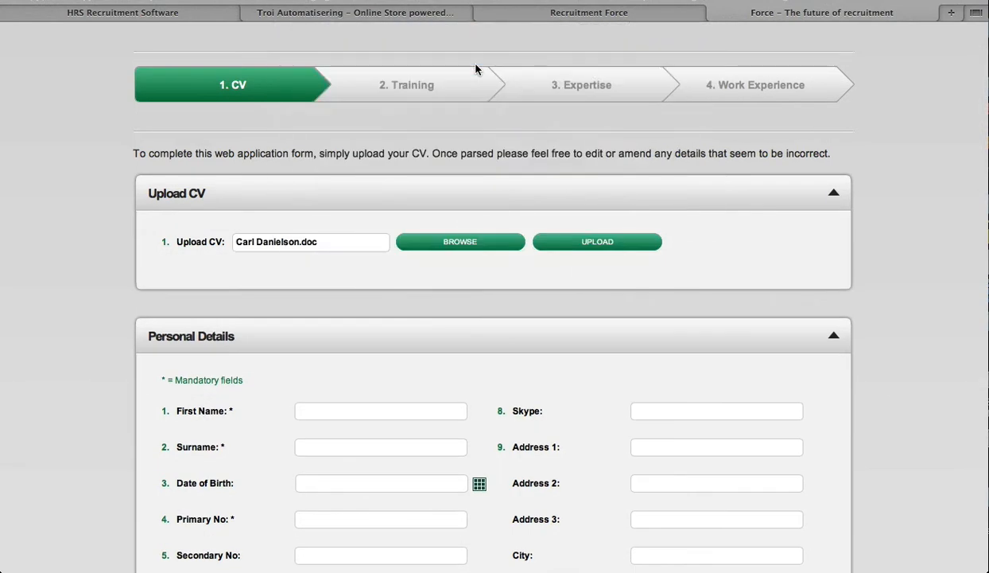
{"action": "left_click", "coordinate": [598, 246]}
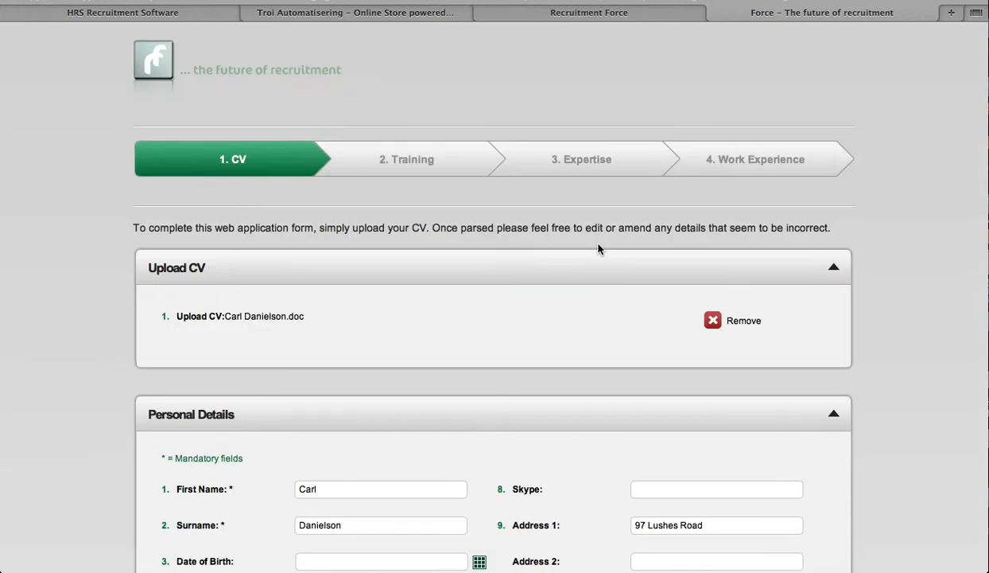
Set the candidate's country to United Kingdom (Great Britain) in the personal details
{"action": "scroll", "coordinate": [876, 350], "scroll_direction": "down", "scroll_amount": 5}
{"action": "scroll", "coordinate": [876, 354], "scroll_direction": "down", "scroll_amount": 1}
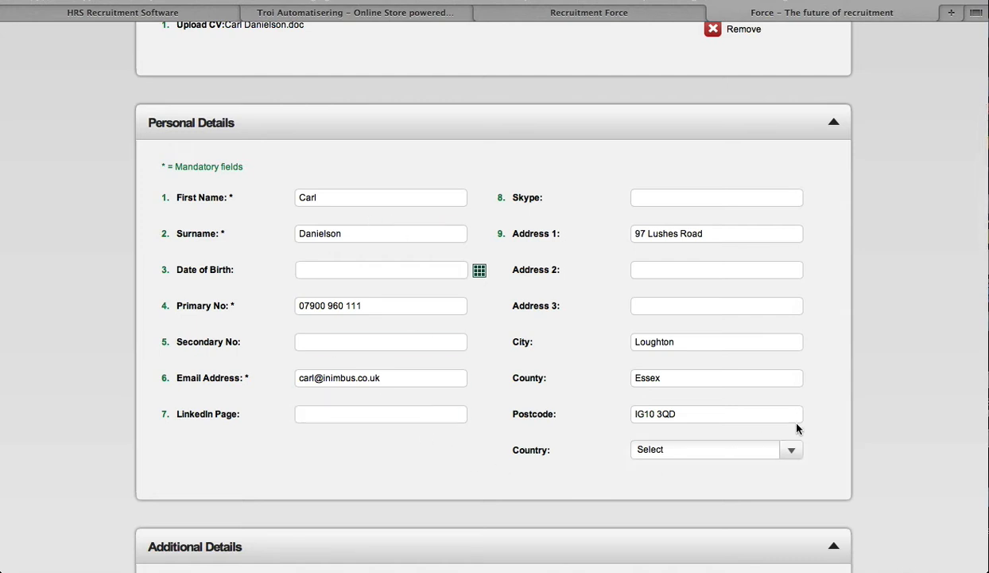
{"action": "scroll", "coordinate": [849, 425], "scroll_direction": "down", "scroll_amount": 5}
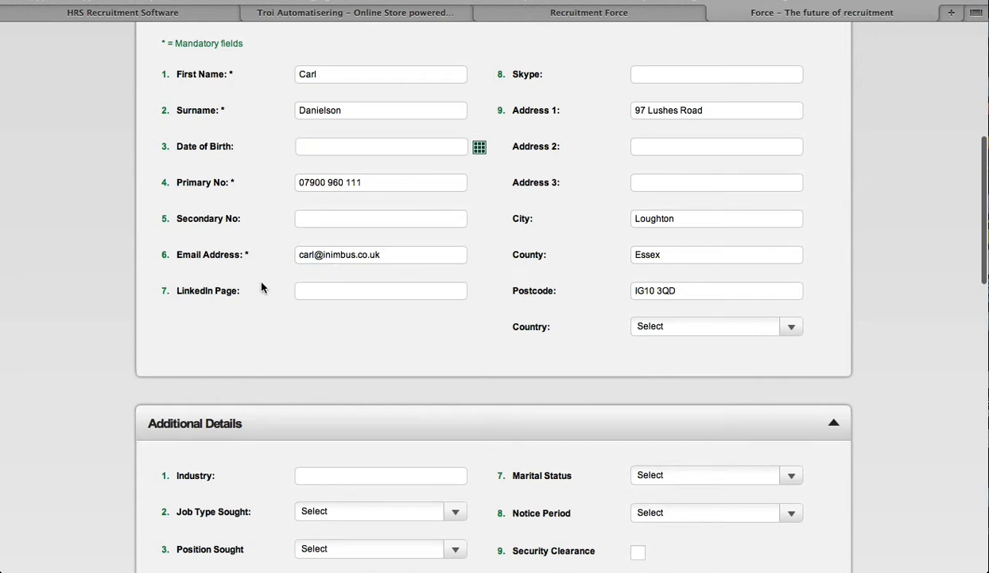
{"action": "left_click", "coordinate": [775, 326]}
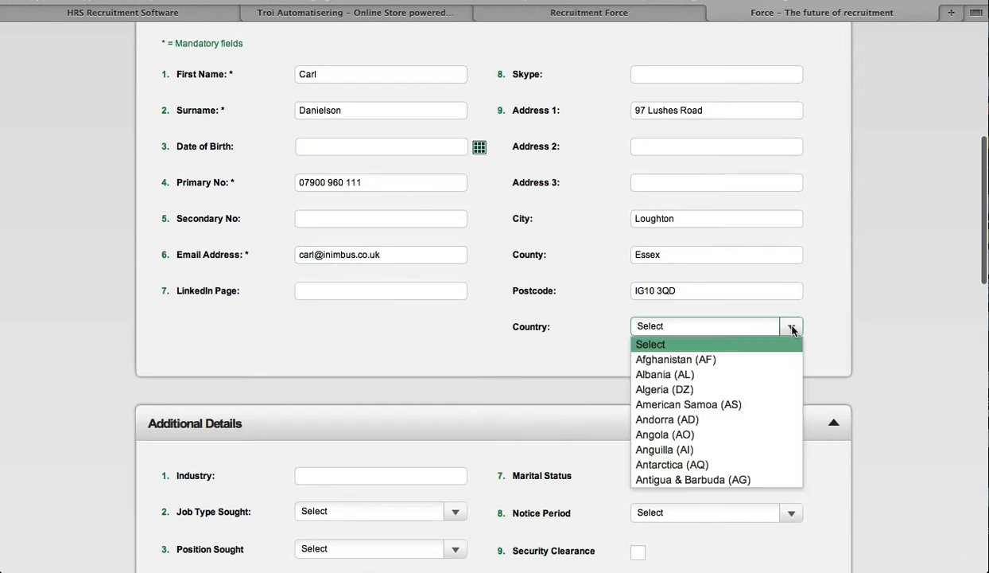
{"action": "scroll", "coordinate": [726, 426], "scroll_direction": "down", "scroll_amount": 20}
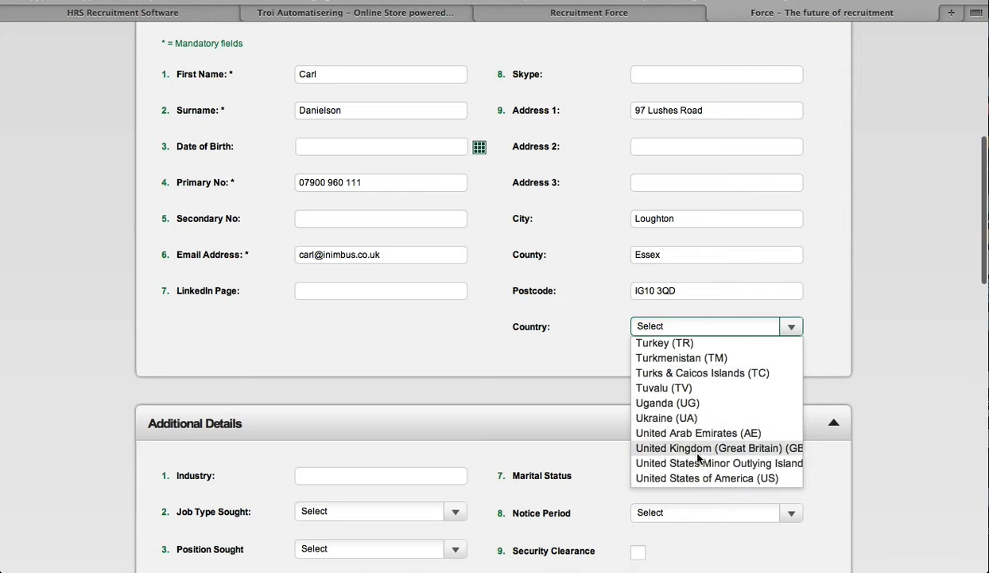
{"action": "left_click", "coordinate": [699, 448]}
Enter Software Developer as the industry in the additional details
{"action": "scroll", "coordinate": [714, 393], "scroll_direction": "down", "scroll_amount": 5}
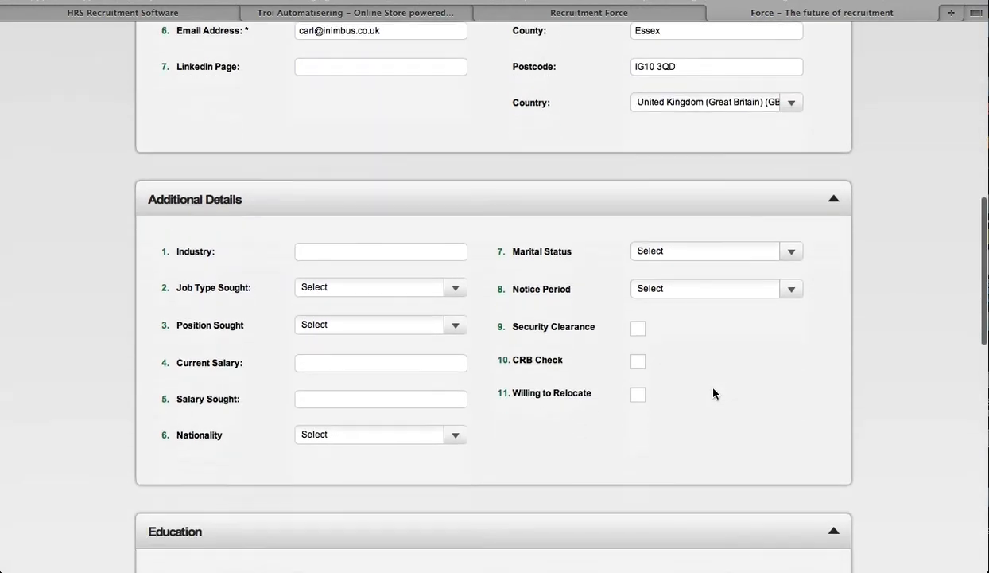
{"action": "left_click", "coordinate": [347, 254]}
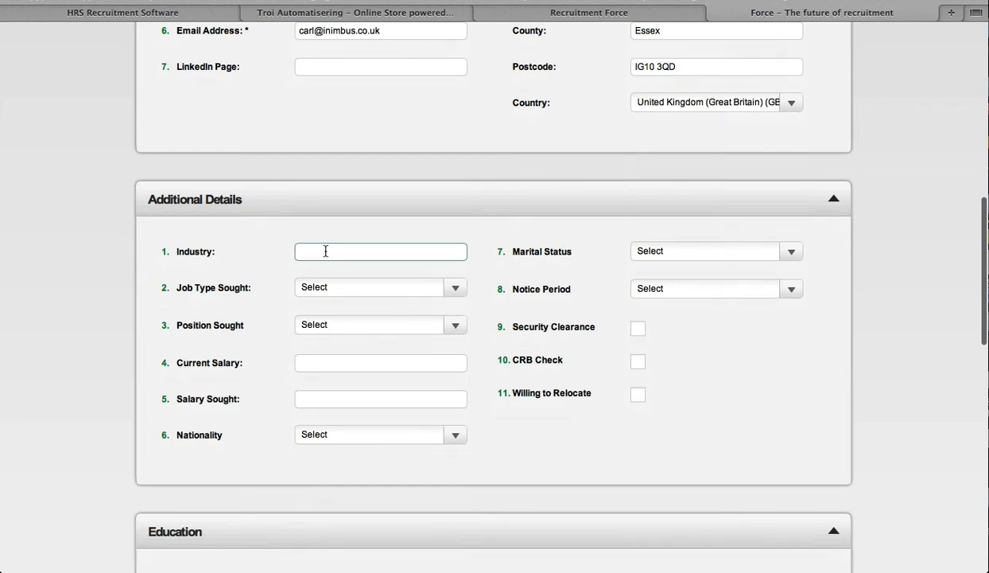
{"action": "type", "text": "Software Developer"}
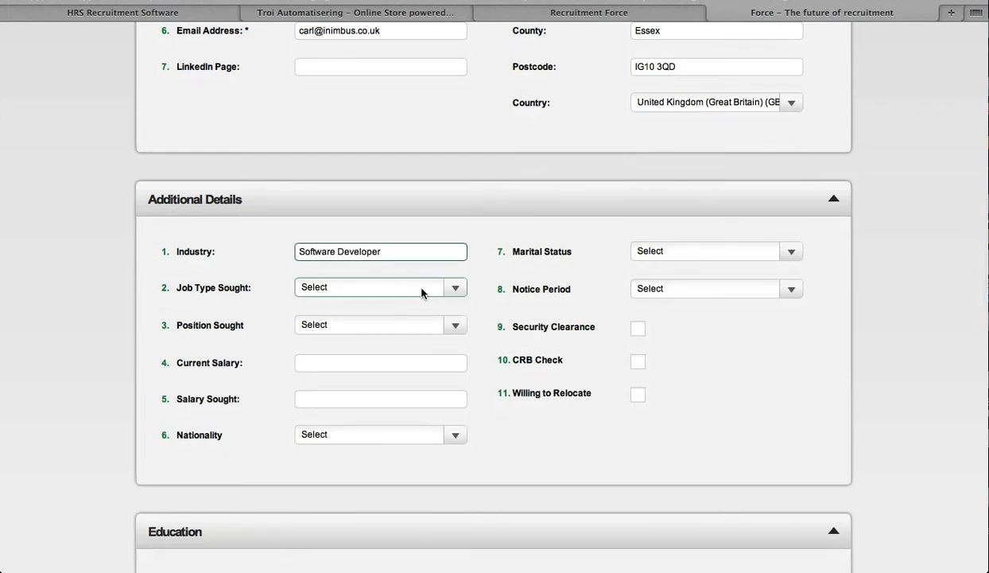
Set the job type sought to Permanent and the position sought to Account Manager
{"action": "left_click", "coordinate": [450, 289]}
{"action": "left_click", "coordinate": [373, 321]}
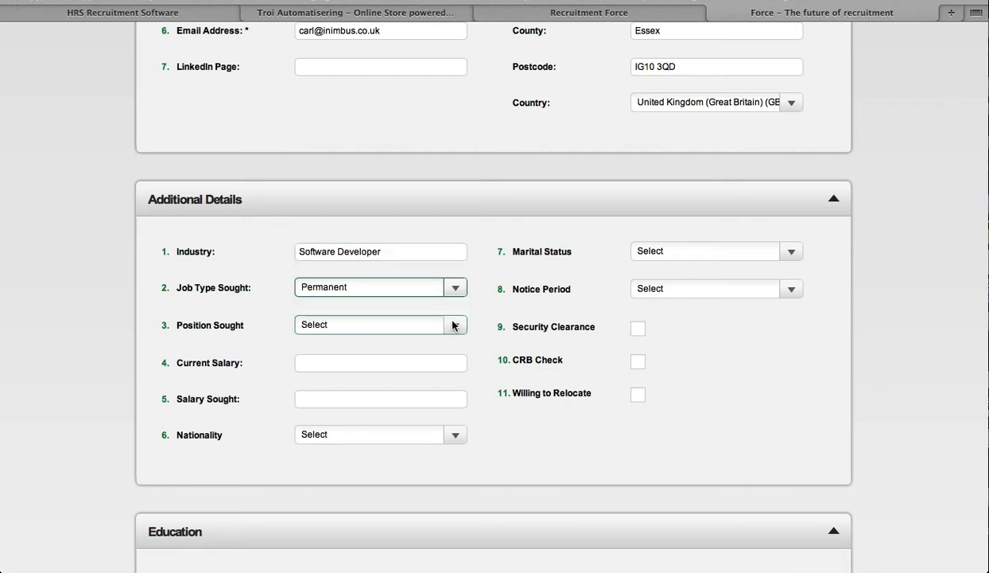
{"action": "left_click", "coordinate": [452, 326]}
{"action": "left_click", "coordinate": [370, 358]}
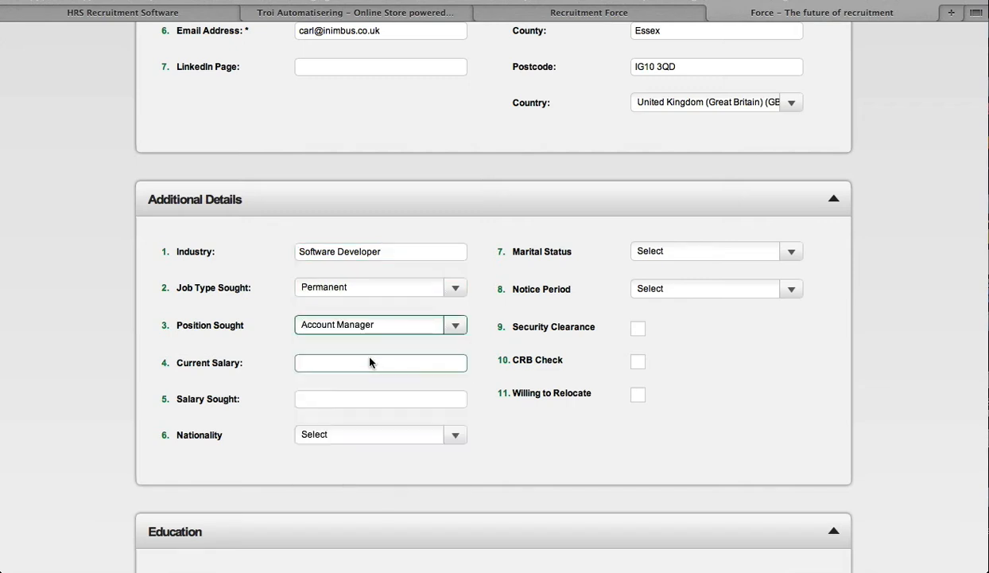
Enter a current salary of 45000 and a salary sought of 60000
{"action": "left_click", "coordinate": [318, 364]}
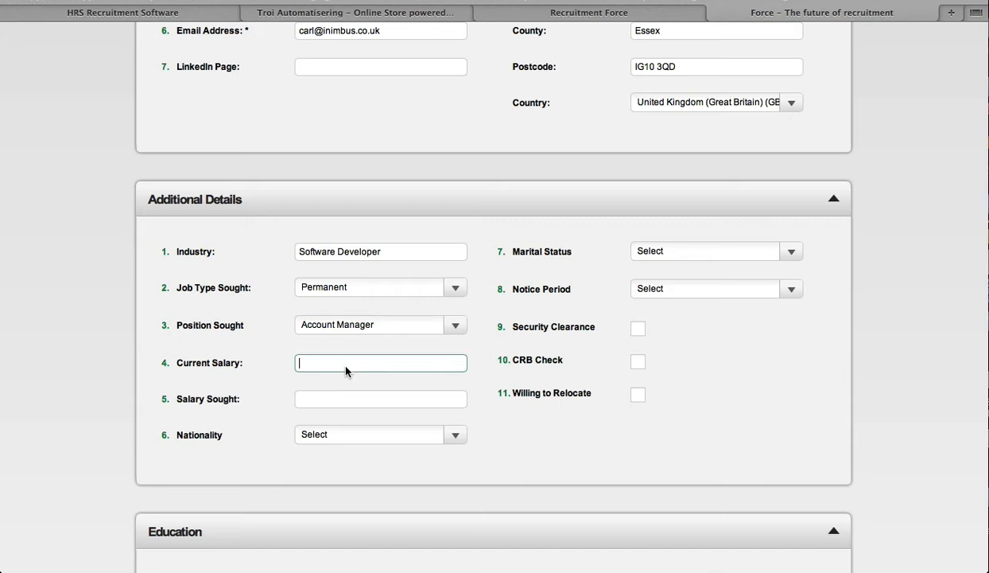
{"action": "type", "text": "45000"}
{"action": "left_click", "coordinate": [404, 400]}
{"action": "type", "text": "60"}
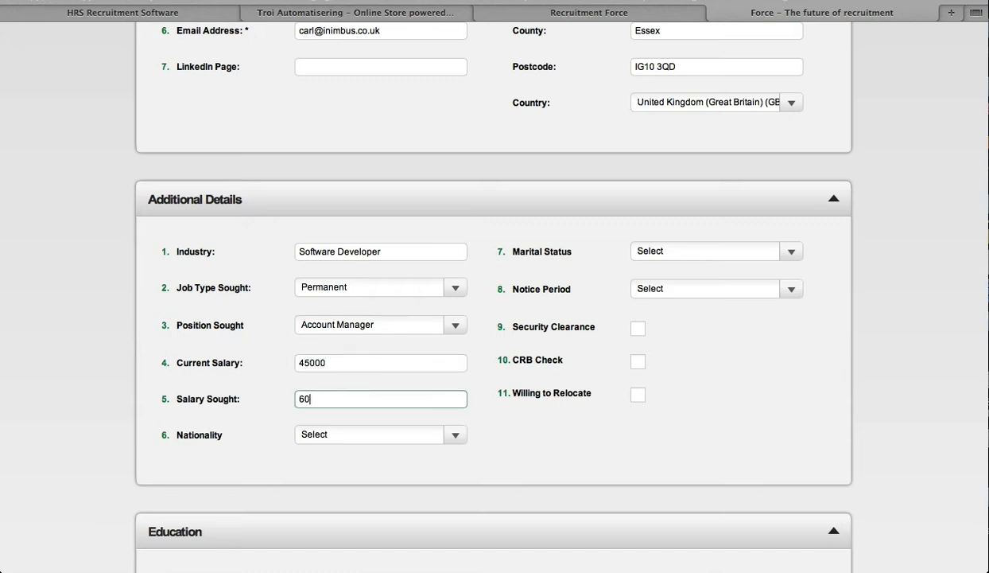
{"action": "type", "text": "000"}
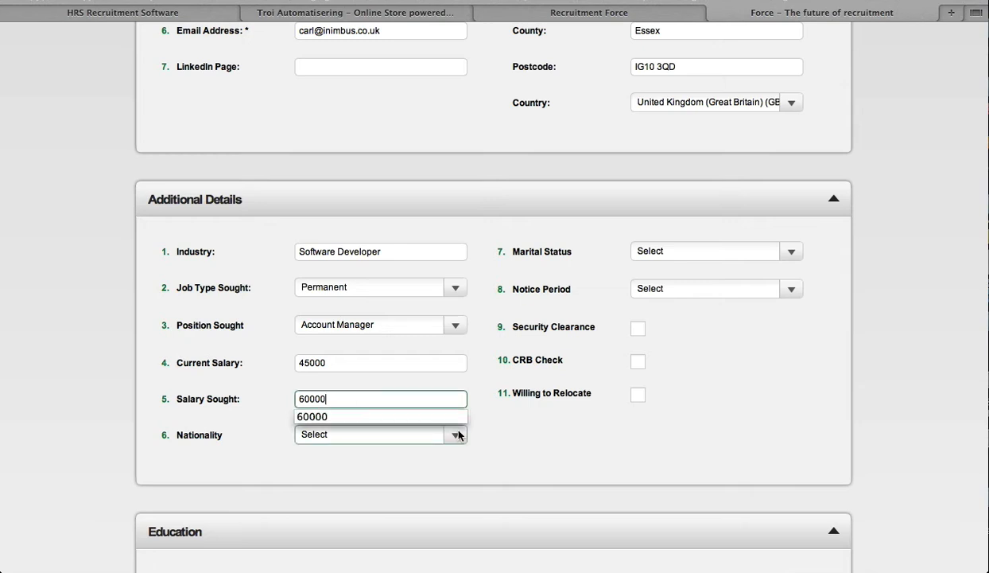
Set the nationality to British
{"action": "left_click", "coordinate": [455, 435]}
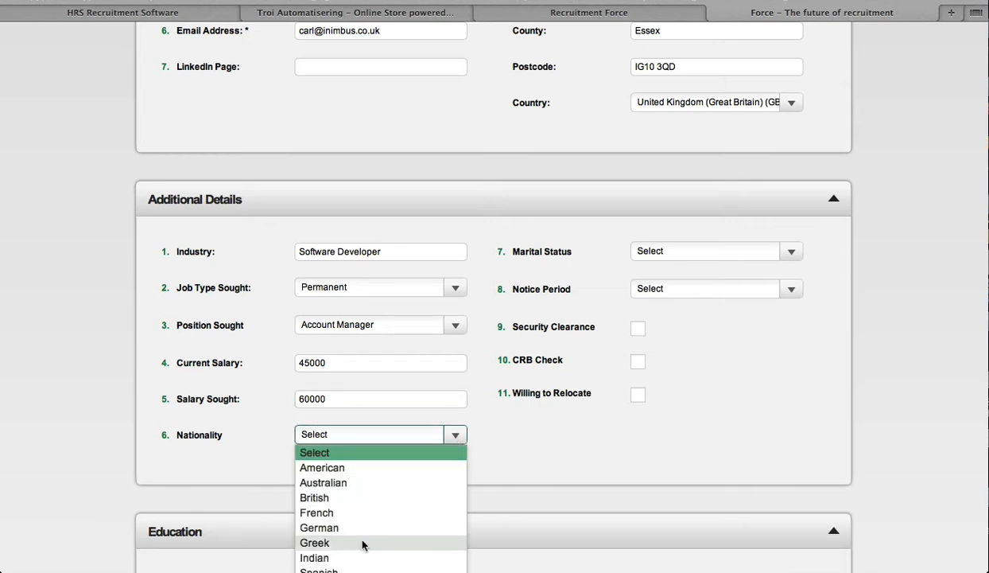
{"action": "scroll", "coordinate": [362, 540], "scroll_direction": "down", "scroll_amount": 2}
{"action": "left_click", "coordinate": [456, 387]}
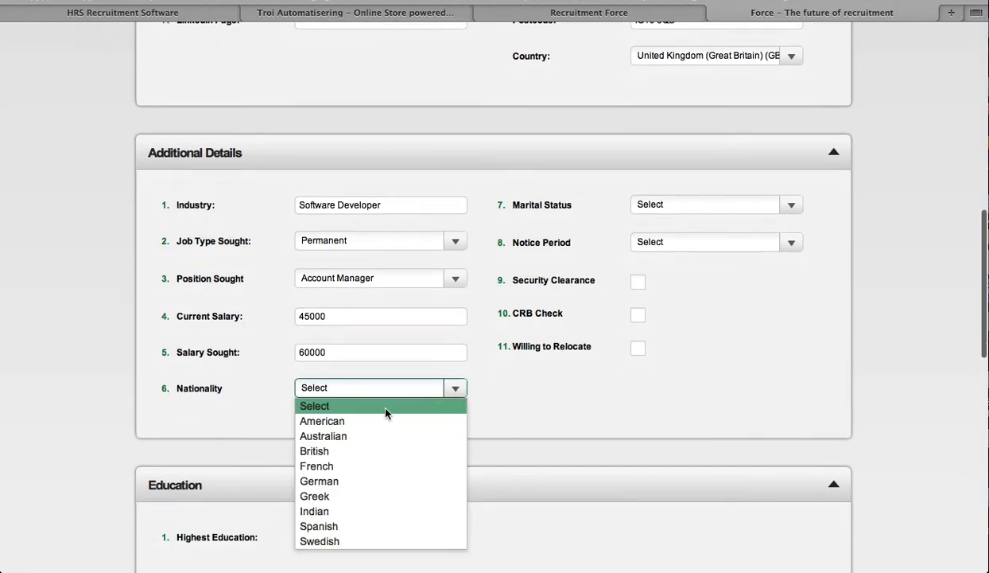
{"action": "left_click", "coordinate": [344, 454]}
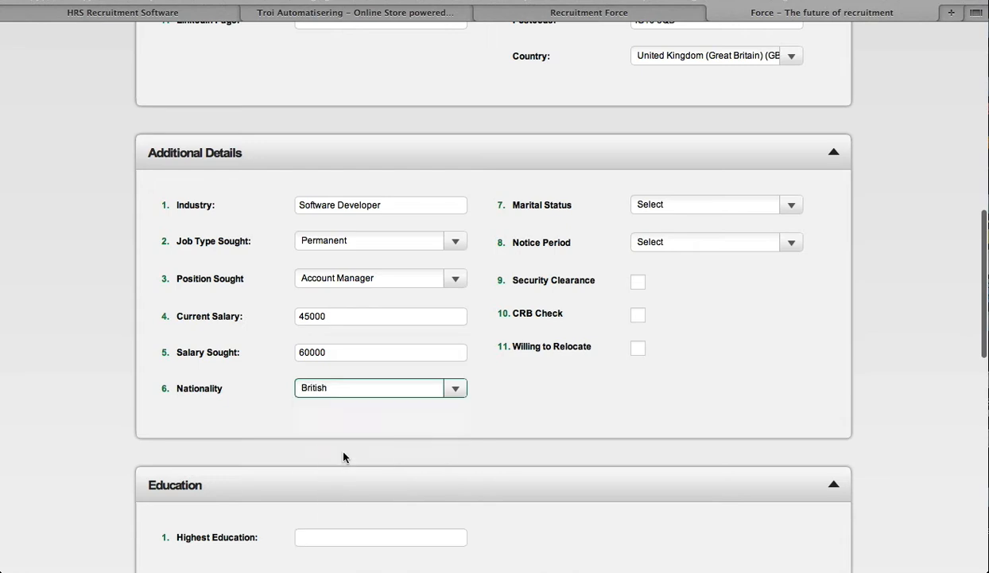
Set the marital status to Married and the notice period to 1 month
{"action": "left_click", "coordinate": [790, 204]}
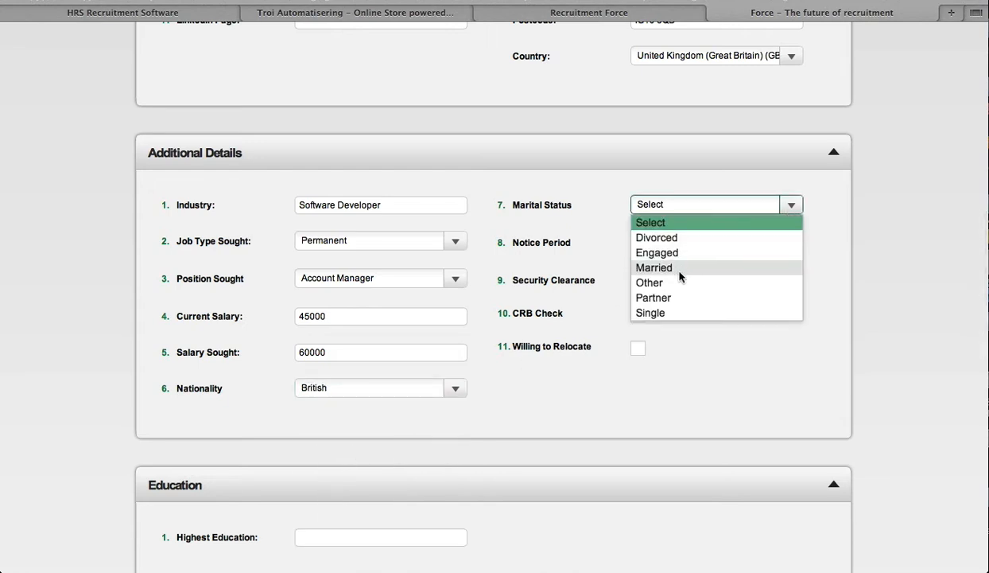
{"action": "left_click", "coordinate": [681, 269]}
{"action": "left_click", "coordinate": [787, 243]}
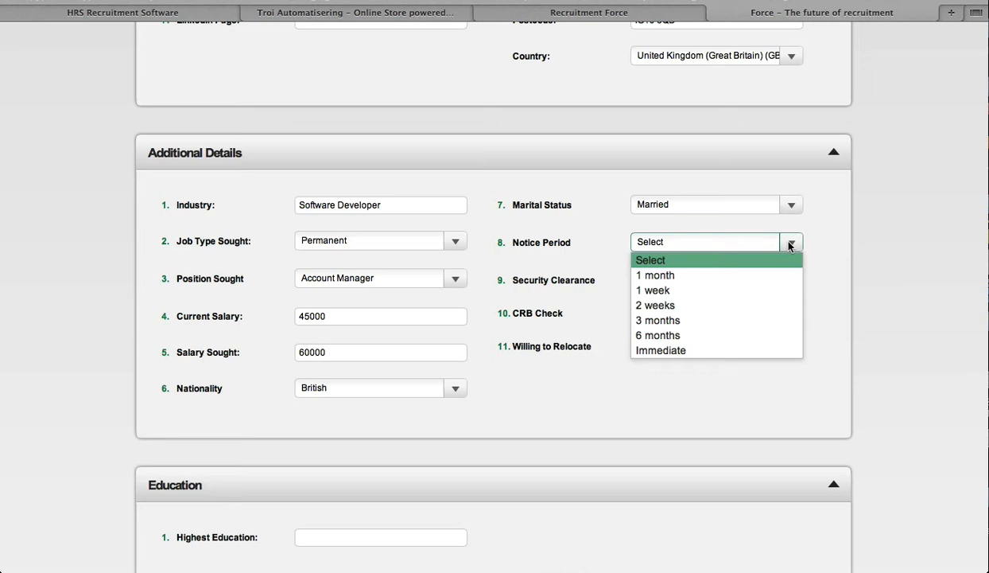
{"action": "left_click", "coordinate": [707, 275]}
Tick Security Clearance, CRB Check and Willing to Relocate
{"action": "left_click", "coordinate": [638, 283]}
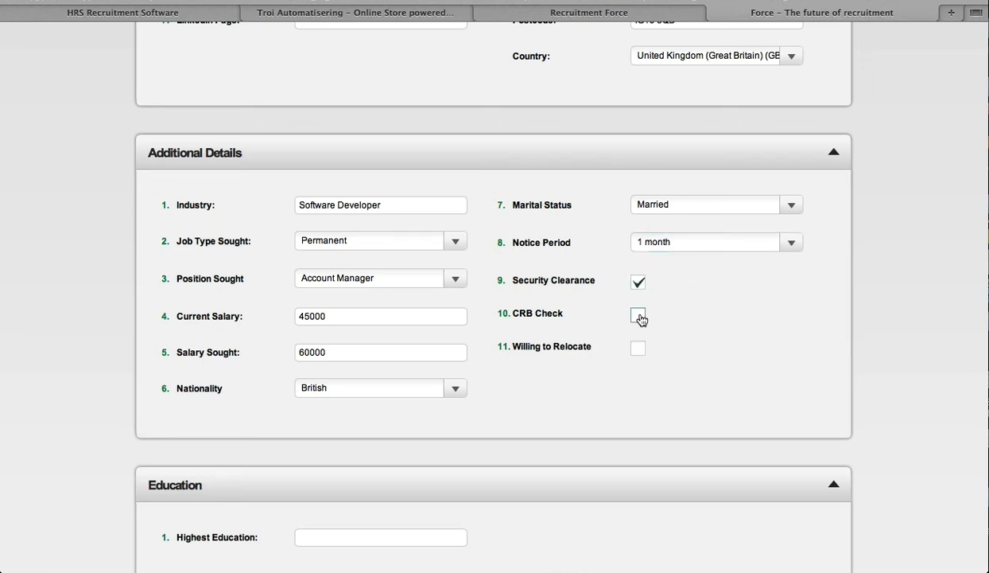
{"action": "left_click", "coordinate": [638, 315]}
{"action": "left_click", "coordinate": [639, 347]}
{"action": "scroll", "coordinate": [723, 367], "scroll_direction": "down", "scroll_amount": 5}
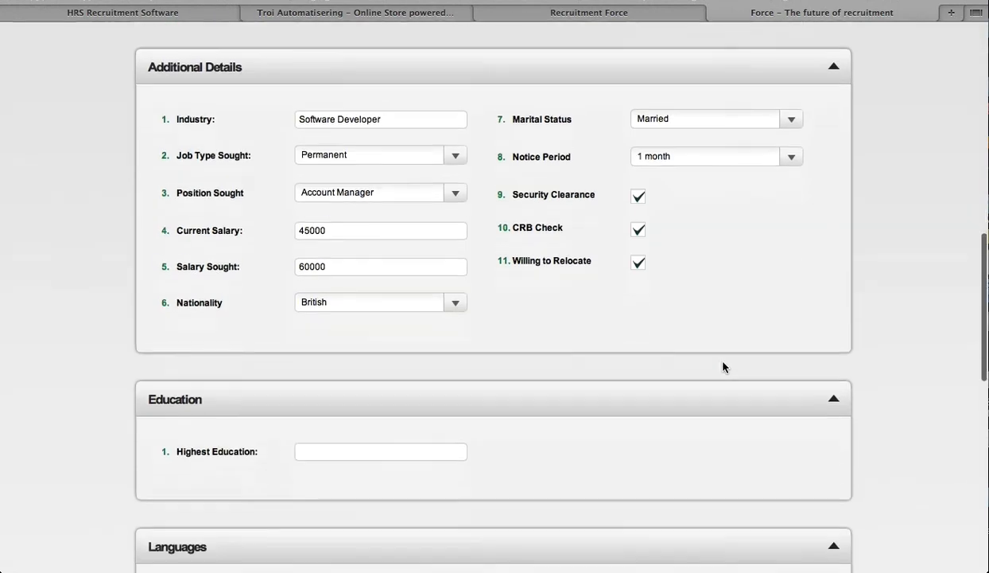
Enter MBA as the highest education
{"action": "left_click", "coordinate": [390, 344]}
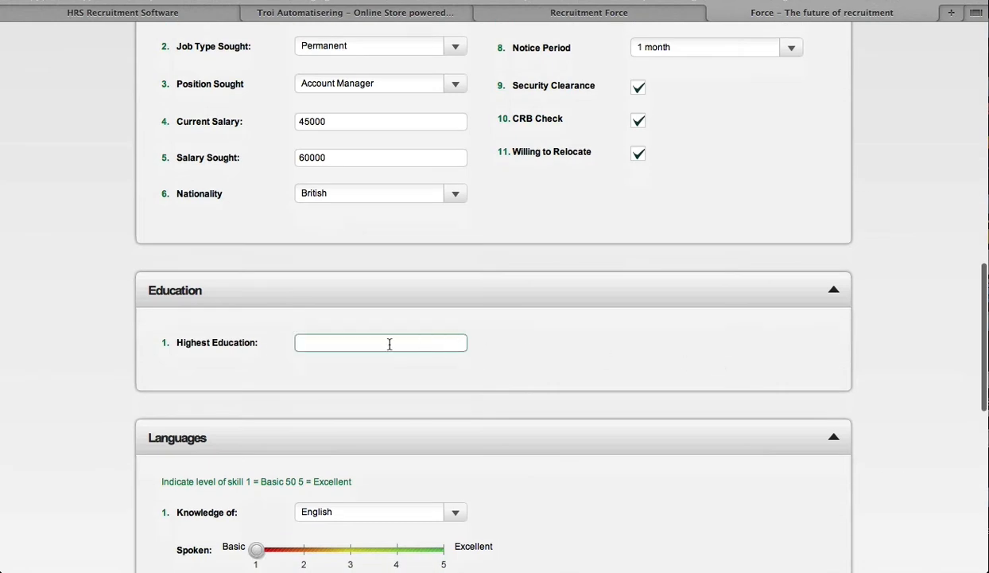
{"action": "type", "text": "BA"}
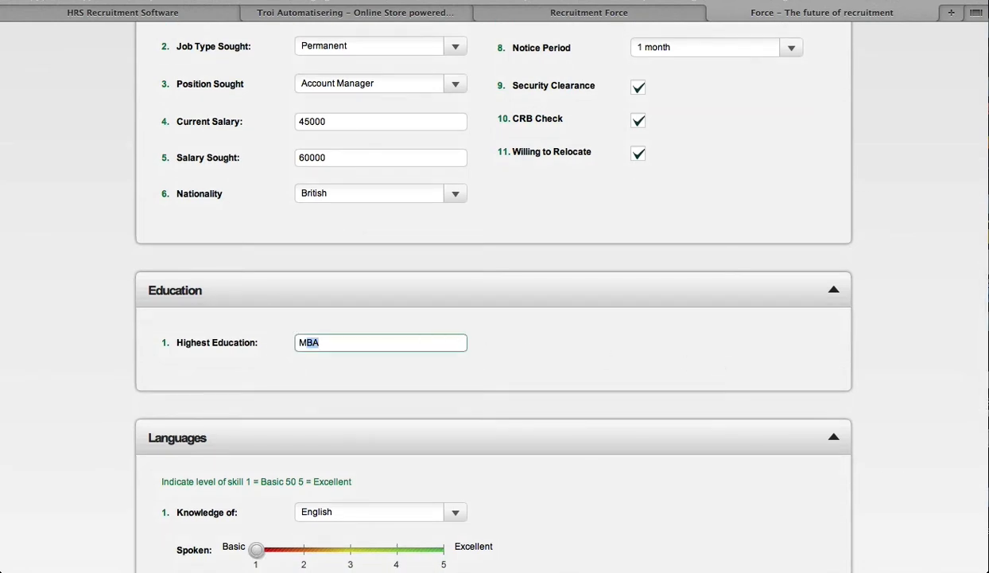
{"action": "left_click", "coordinate": [638, 365]}
Set the English spoken, read and written skill levels all to 5
{"action": "scroll", "coordinate": [638, 365], "scroll_direction": "down", "scroll_amount": 1}
{"action": "scroll", "coordinate": [638, 365], "scroll_direction": "down", "scroll_amount": 5}
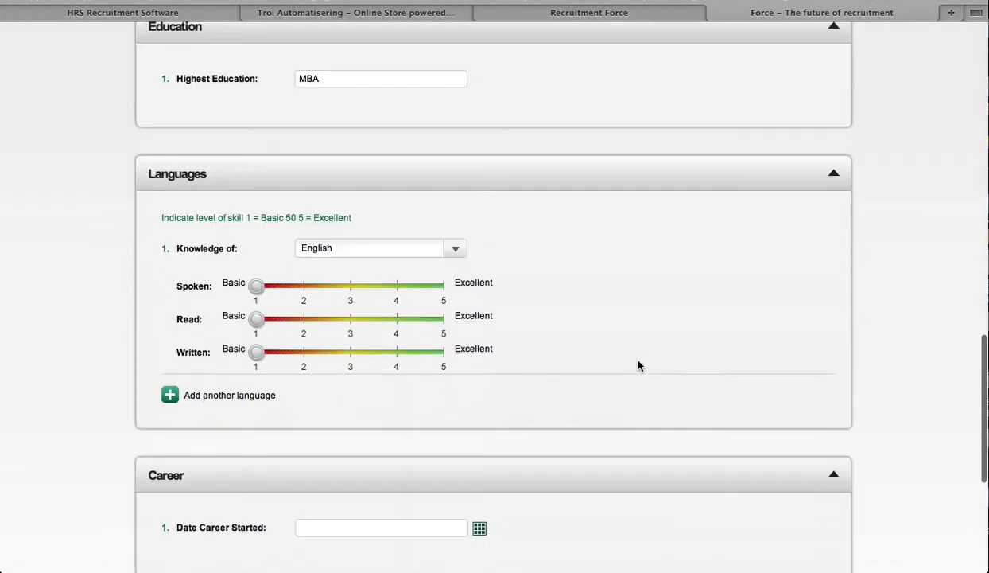
{"action": "left_click_drag", "start_coordinate": [256, 269], "coordinate": [430, 275]}
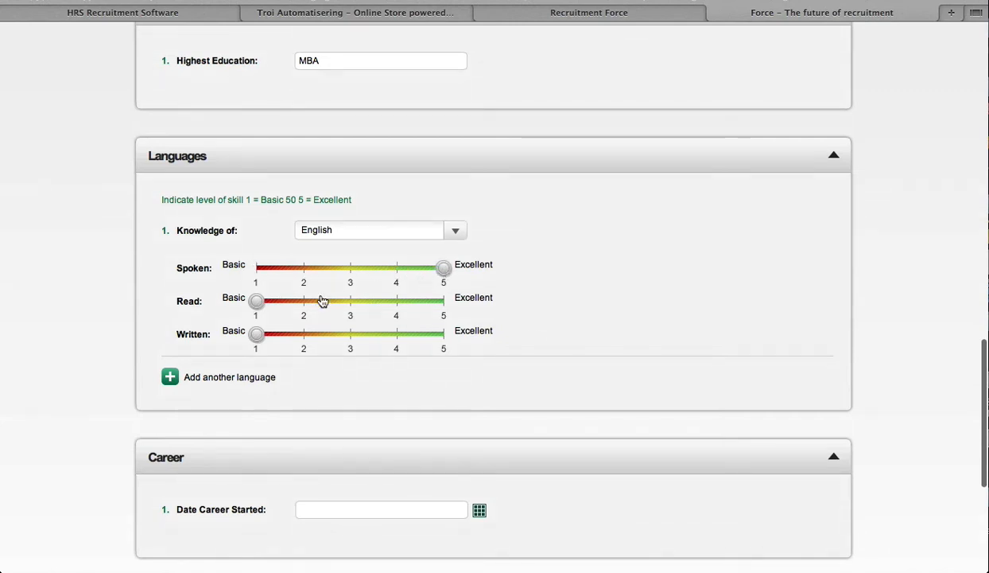
{"action": "left_click_drag", "start_coordinate": [257, 300], "coordinate": [444, 311]}
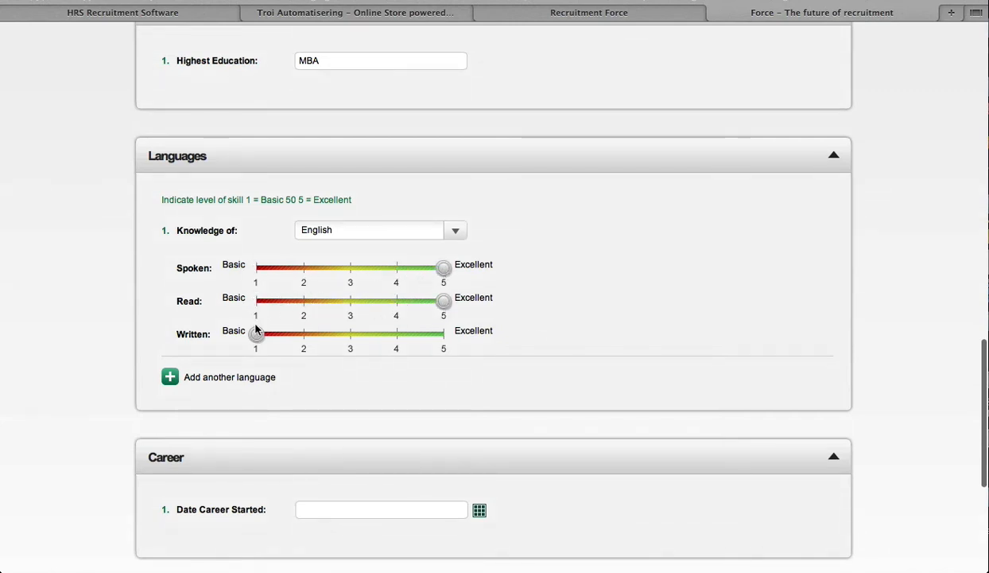
{"action": "left_click_drag", "start_coordinate": [256, 334], "coordinate": [441, 338]}
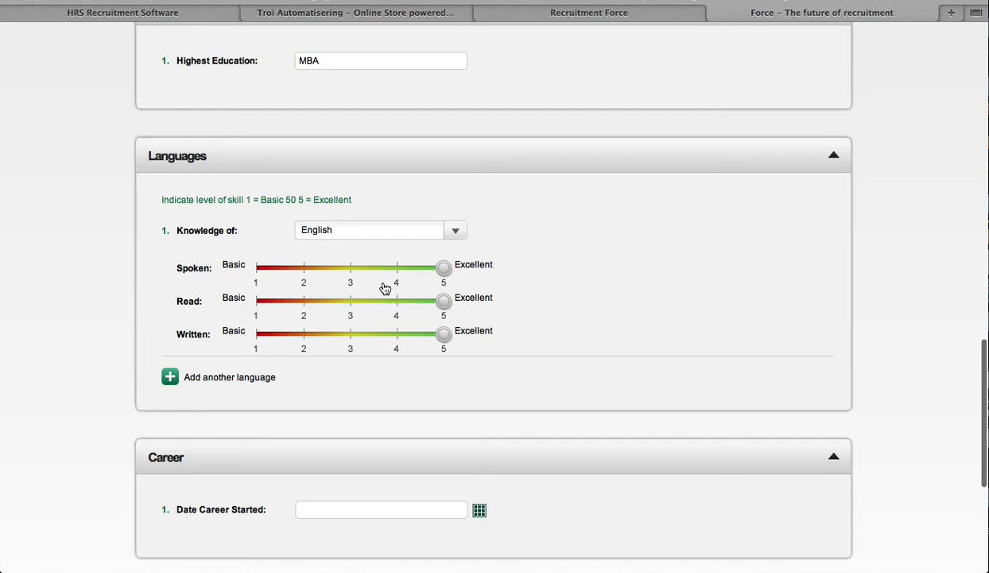
Add a second language and choose Dutch
{"action": "left_click", "coordinate": [220, 380]}
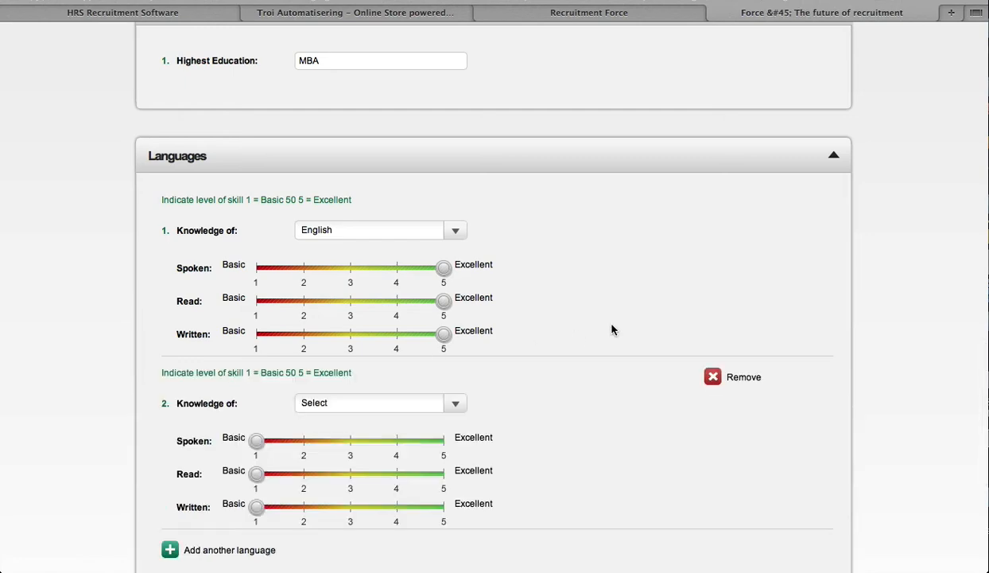
{"action": "scroll", "coordinate": [613, 328], "scroll_direction": "down", "scroll_amount": 5}
{"action": "left_click", "coordinate": [451, 93]}
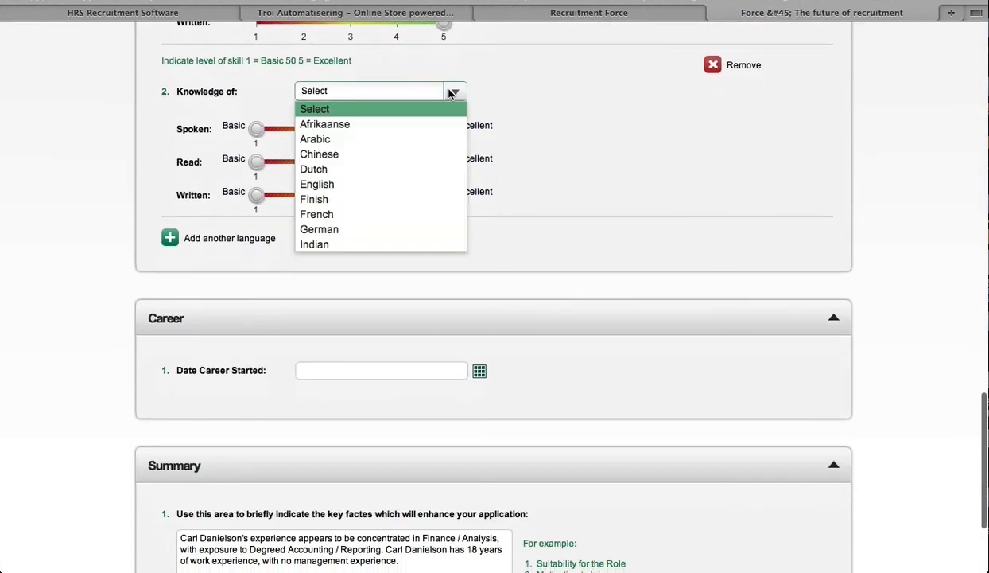
{"action": "left_click", "coordinate": [344, 169]}
Set Dutch skill levels to spoken 5, read 2 and written 3
{"action": "left_click", "coordinate": [440, 128]}
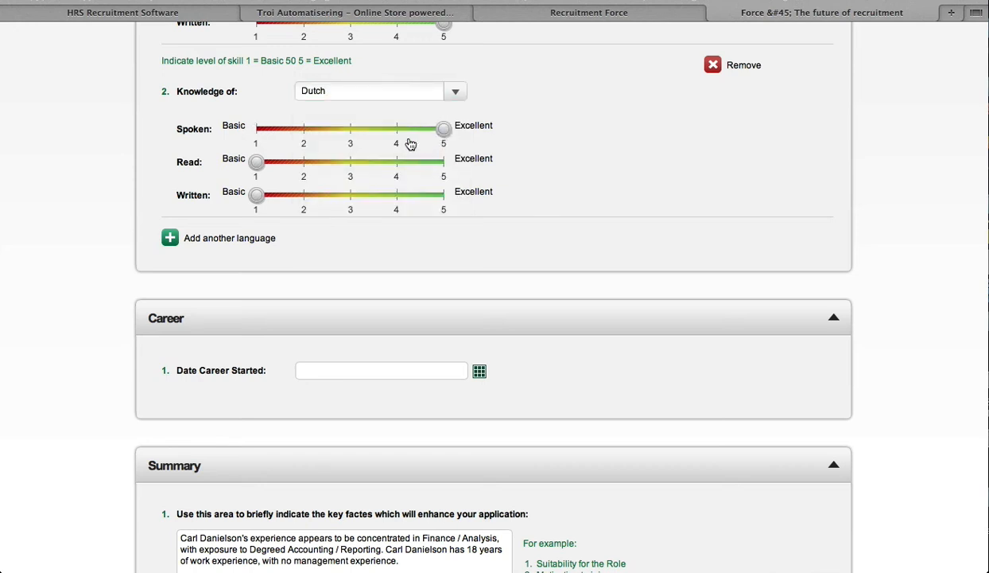
{"action": "left_click_drag", "start_coordinate": [256, 163], "coordinate": [309, 167]}
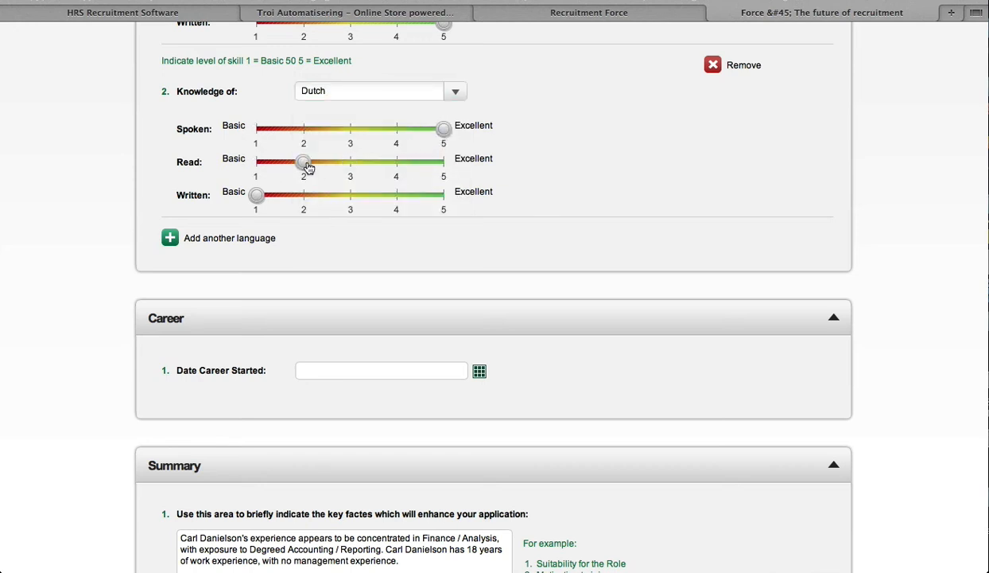
{"action": "left_click_drag", "start_coordinate": [256, 194], "coordinate": [350, 194]}
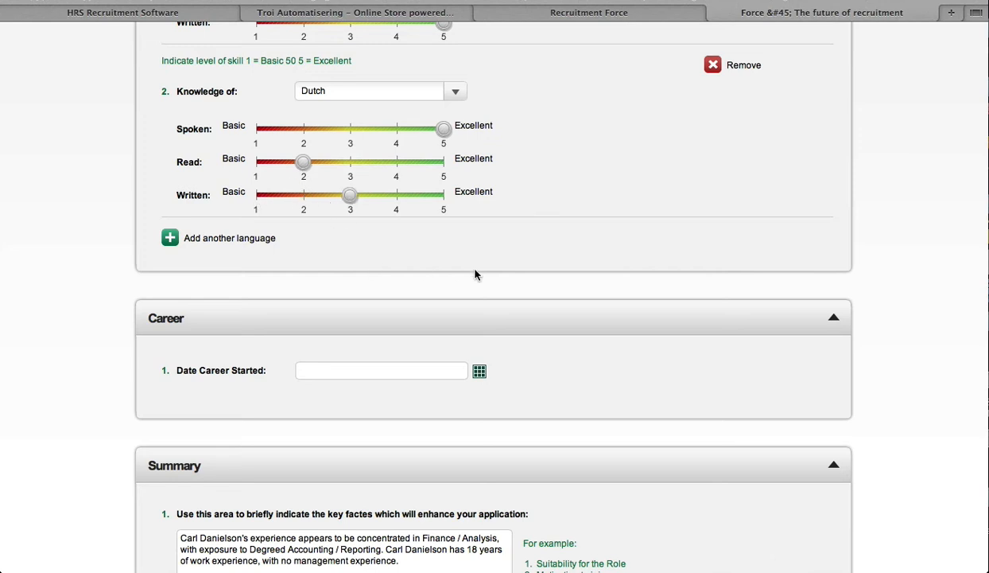
Pick 24/01/1992 as the date career started using the calendar
{"action": "left_click", "coordinate": [479, 370]}
{"action": "left_click", "coordinate": [490, 177]}
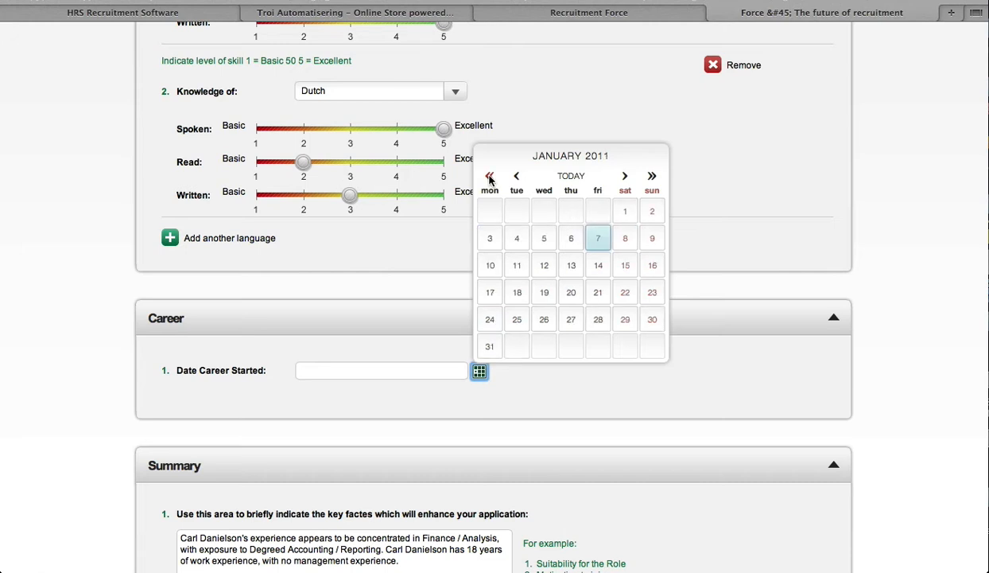
{"action": "left_click", "coordinate": [490, 176]}
{"action": "left_click", "coordinate": [490, 177]}
{"action": "left_click", "coordinate": [490, 177]}
{"action": "left_click", "coordinate": [490, 176]}
{"action": "left_click", "coordinate": [490, 177]}
{"action": "left_click", "coordinate": [490, 177]}
{"action": "left_click", "coordinate": [489, 176]}
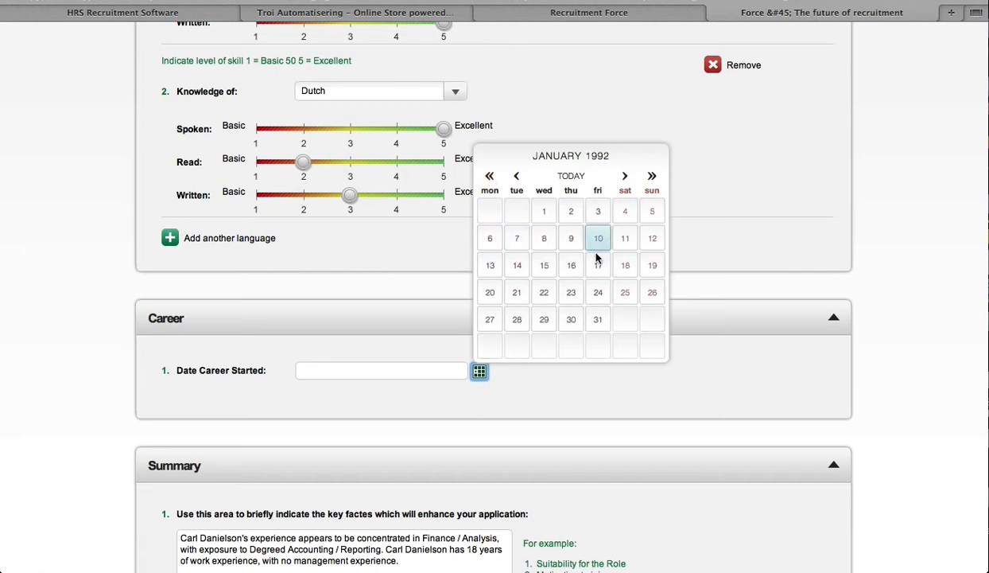
{"action": "left_click", "coordinate": [600, 296]}
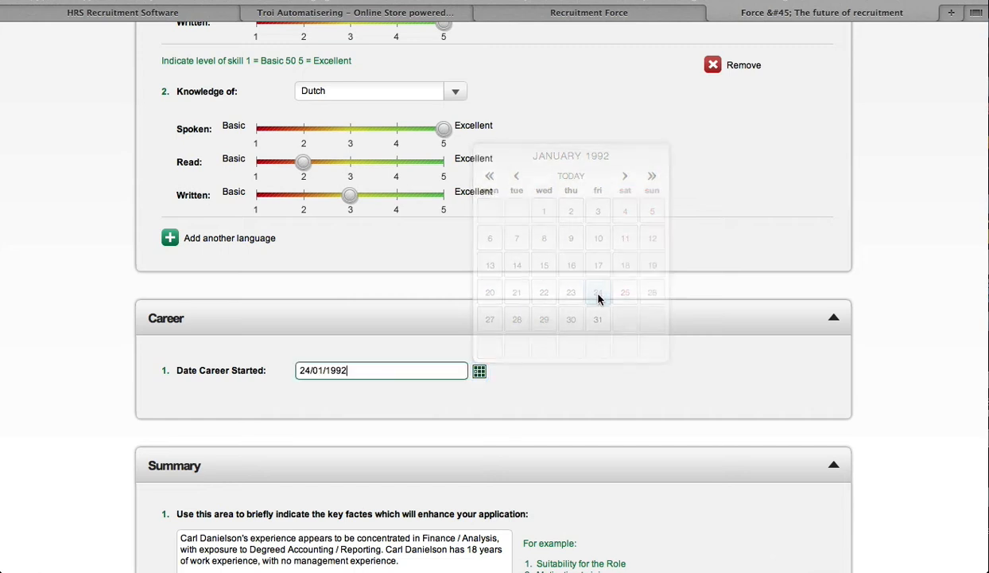
Move on from the CV section past the Training section to the Expertise section
{"action": "scroll", "coordinate": [603, 384], "scroll_direction": "down", "scroll_amount": 4}
{"action": "left_click", "coordinate": [383, 399]}
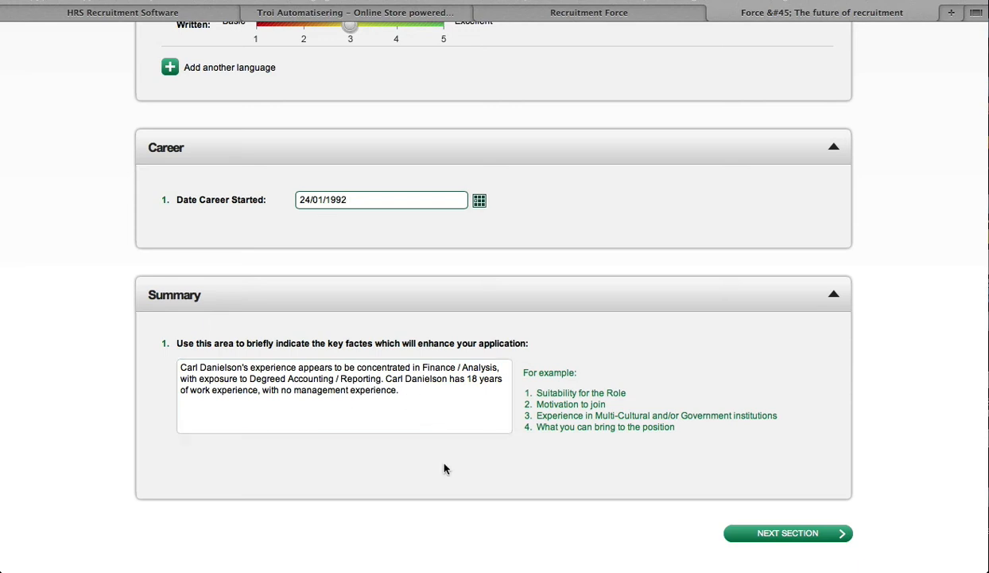
{"action": "left_click", "coordinate": [421, 413]}
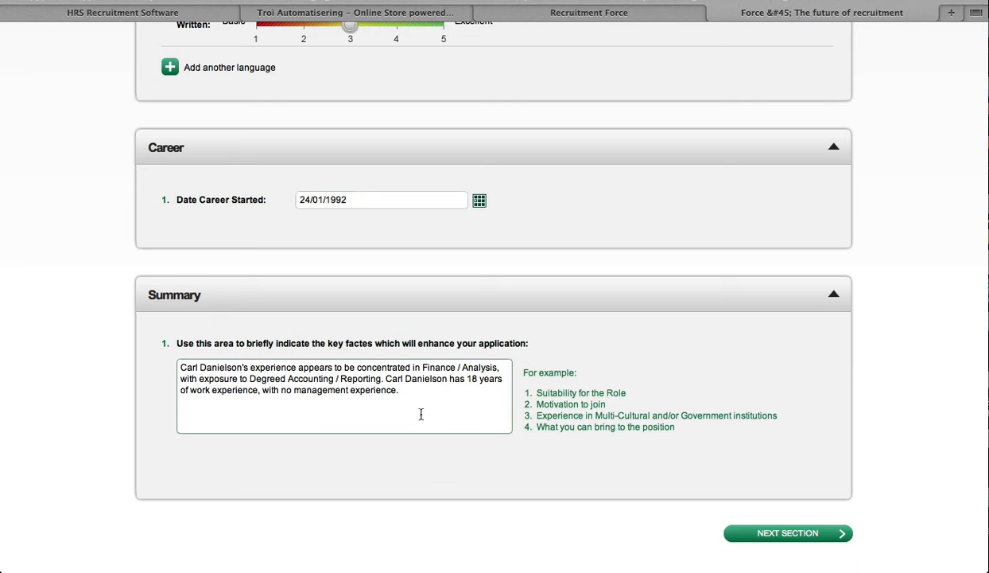
{"action": "left_click", "coordinate": [782, 533]}
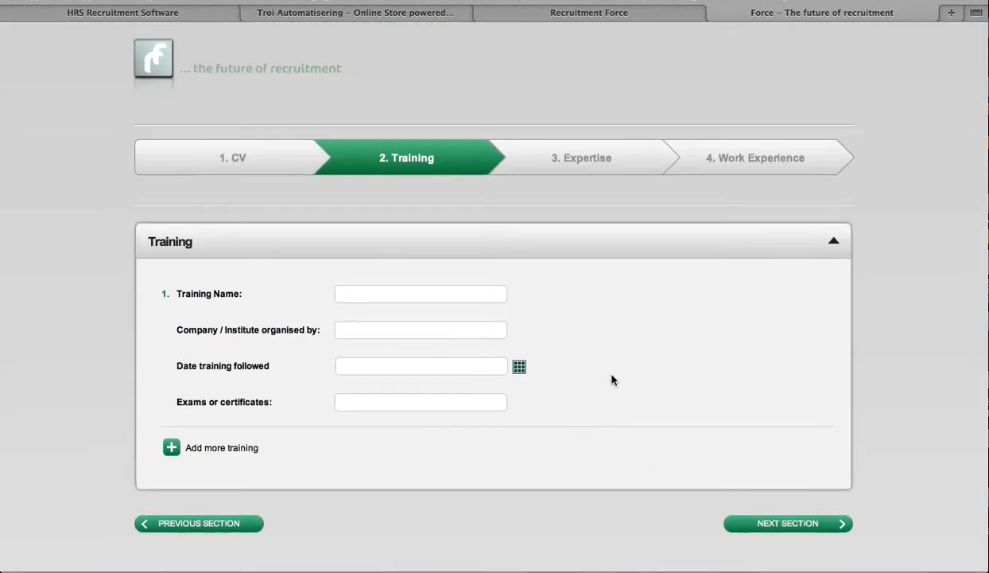
{"action": "left_click", "coordinate": [786, 528]}
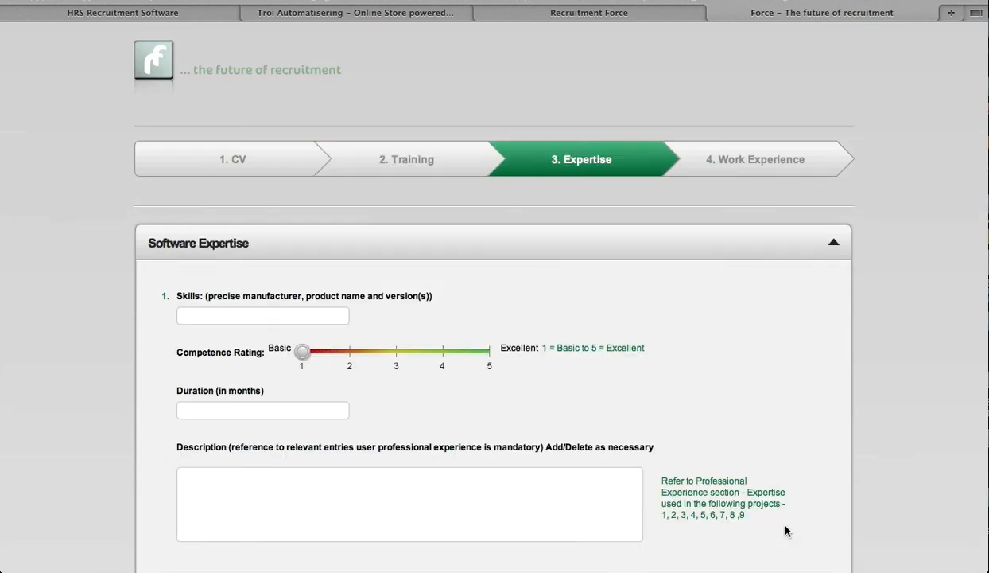
Enter Apple Mac as a software skill with competence rating 5 and duration 190 months
{"action": "scroll", "coordinate": [738, 383], "scroll_direction": "down", "scroll_amount": 1}
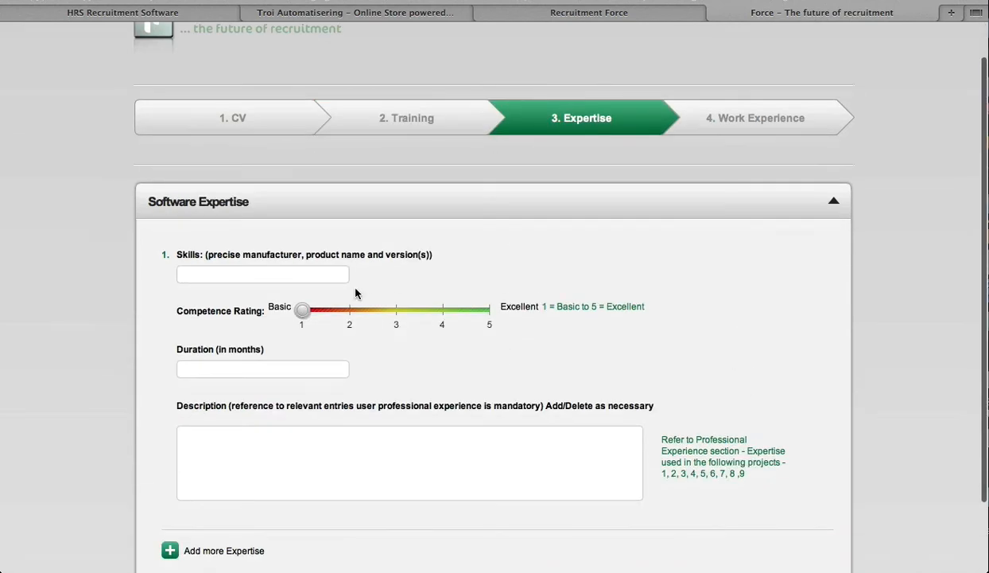
{"action": "left_click", "coordinate": [300, 276]}
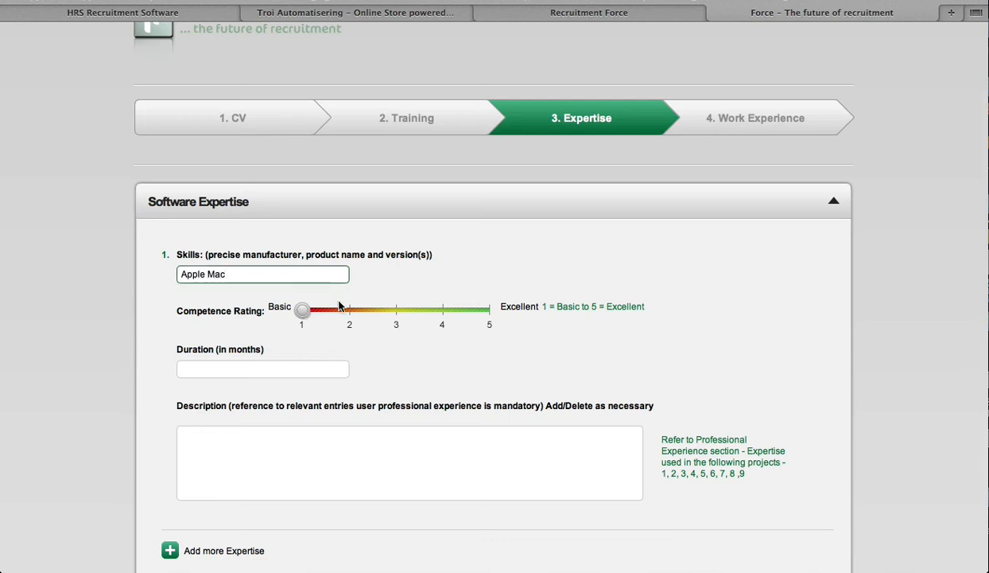
{"action": "left_click_drag", "start_coordinate": [308, 310], "coordinate": [497, 315]}
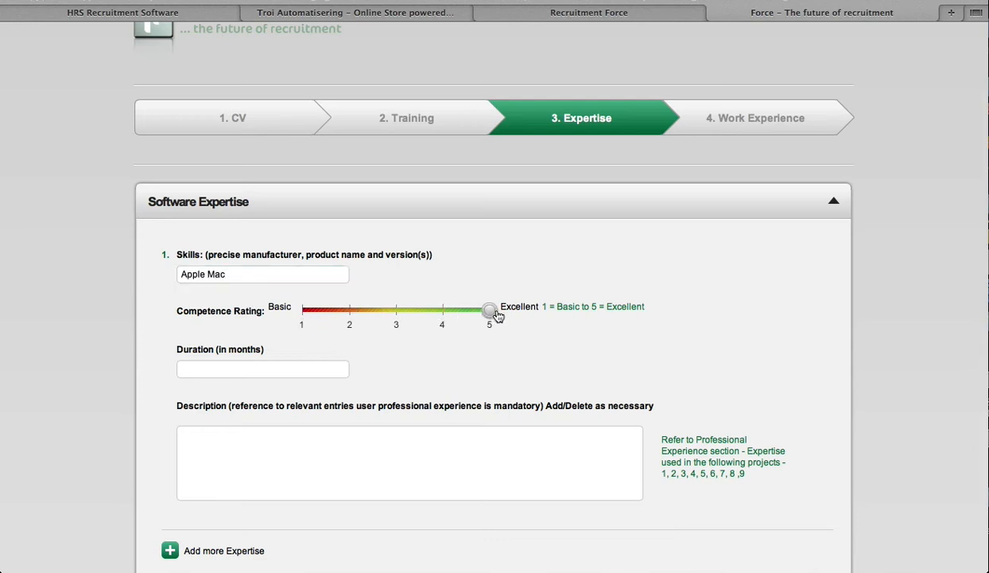
{"action": "left_click", "coordinate": [259, 366]}
{"action": "type", "text": "190"}
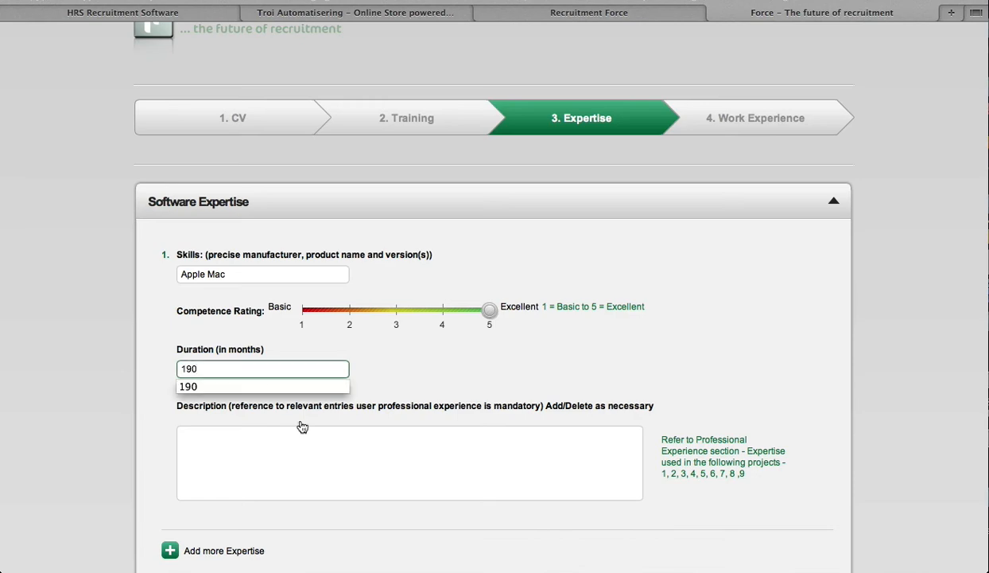
Add a second expertise entry for Java with competence rating 4 and duration 36 months, then continue to Work Experience
{"action": "scroll", "coordinate": [393, 444], "scroll_direction": "down", "scroll_amount": 3}
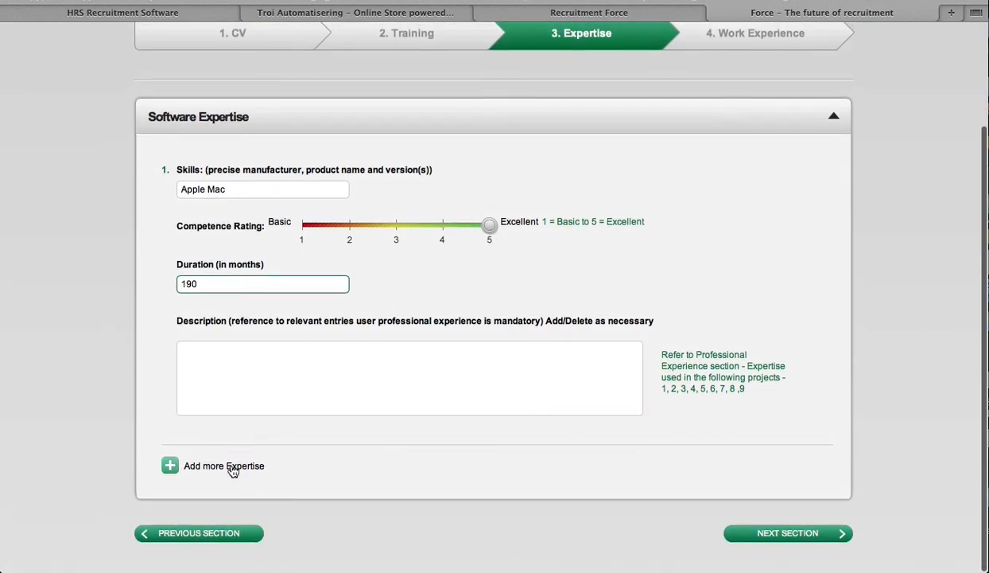
{"action": "left_click", "coordinate": [231, 465]}
{"action": "scroll", "coordinate": [419, 440], "scroll_direction": "down", "scroll_amount": 5}
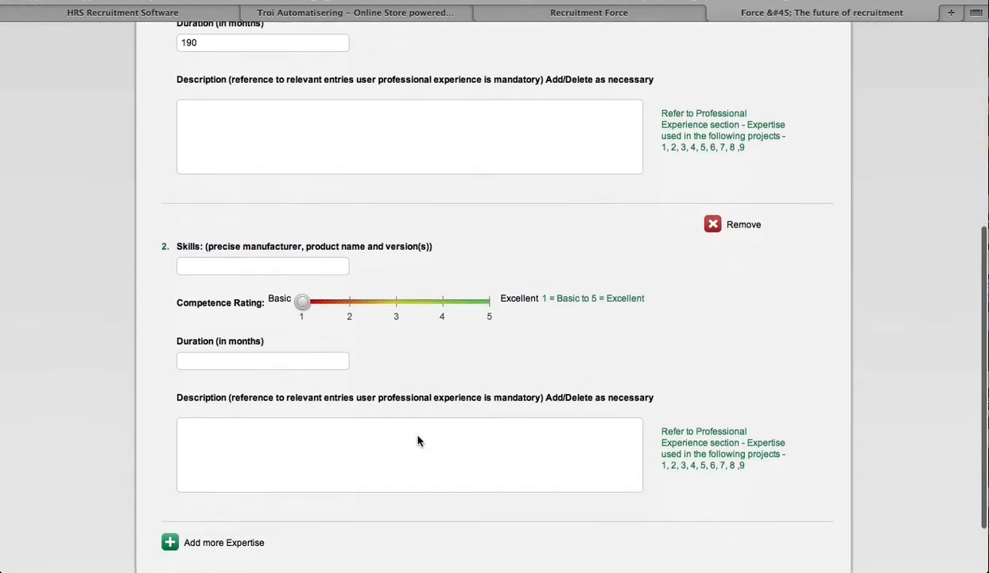
{"action": "left_click", "coordinate": [274, 250]}
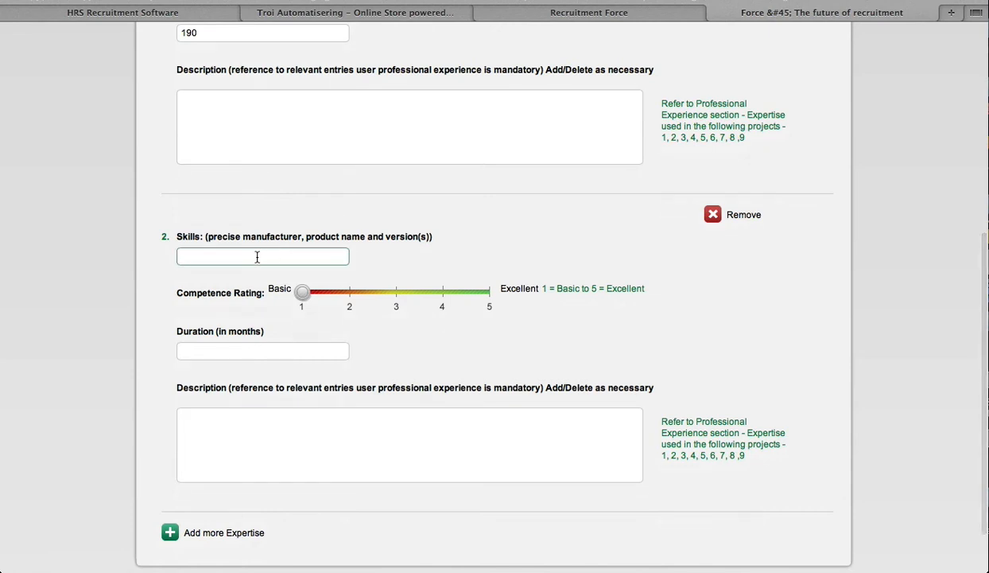
{"action": "type", "text": "Java"}
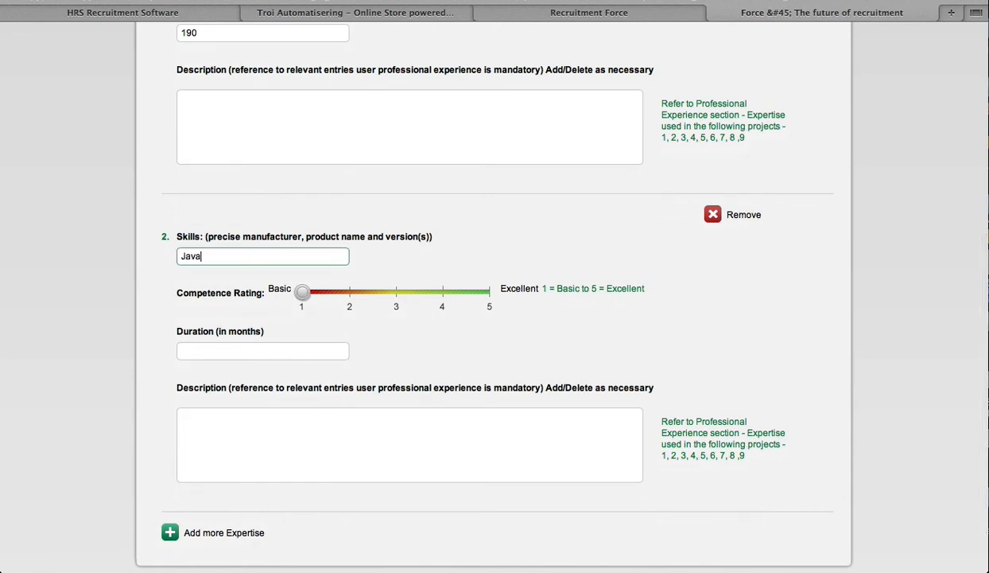
{"action": "left_click_drag", "start_coordinate": [302, 292], "coordinate": [431, 299]}
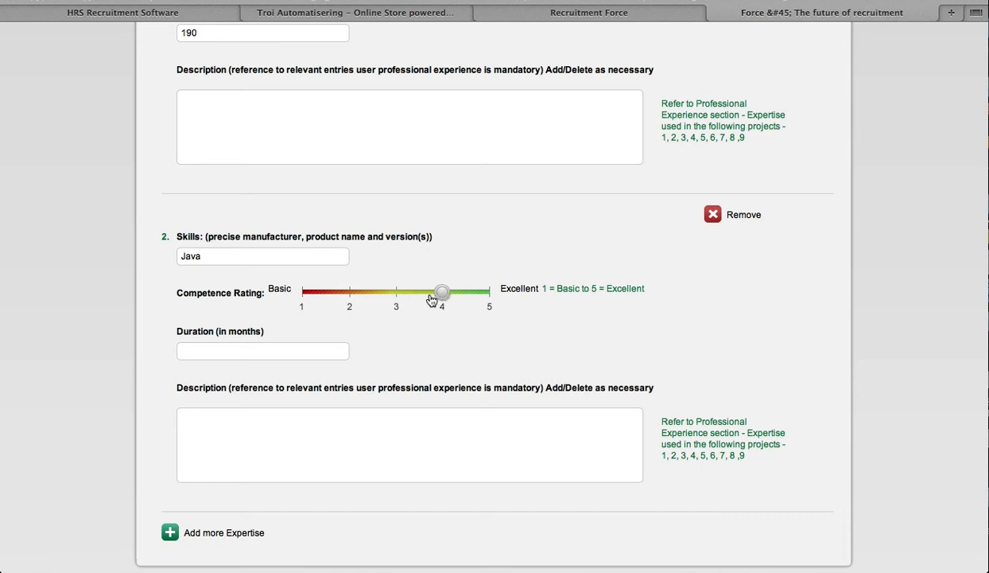
{"action": "left_click", "coordinate": [265, 348]}
{"action": "type", "text": "1"}
{"action": "key", "text": "BackSpace"}
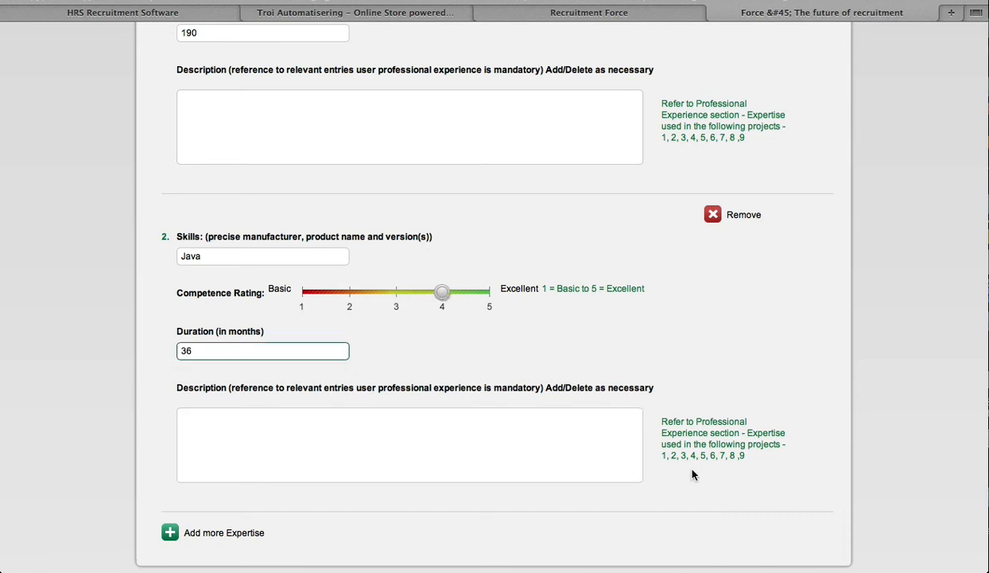
{"action": "left_click", "coordinate": [625, 482]}
{"action": "scroll", "coordinate": [624, 481], "scroll_direction": "down", "scroll_amount": 2}
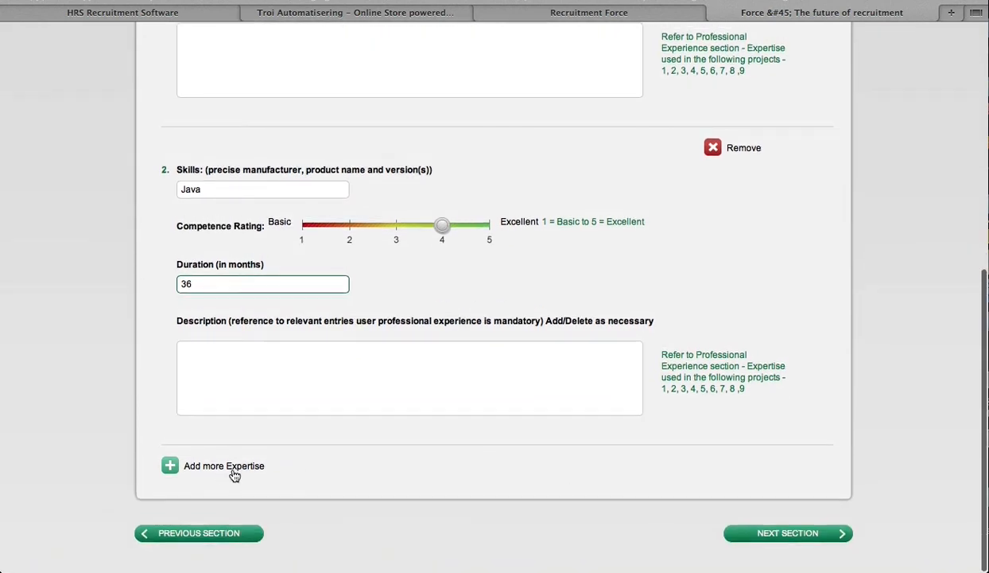
{"action": "left_click", "coordinate": [786, 534]}
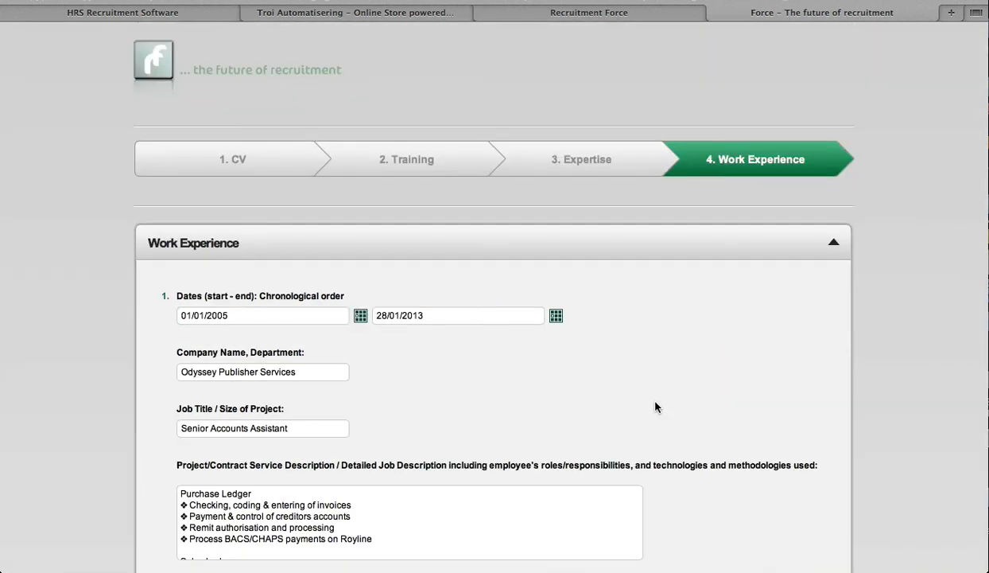
Review the prefilled work experience entries and proceed to the Apply section
{"action": "scroll", "coordinate": [656, 404], "scroll_direction": "down", "scroll_amount": 2}
{"action": "scroll", "coordinate": [723, 349], "scroll_direction": "down", "scroll_amount": 2}
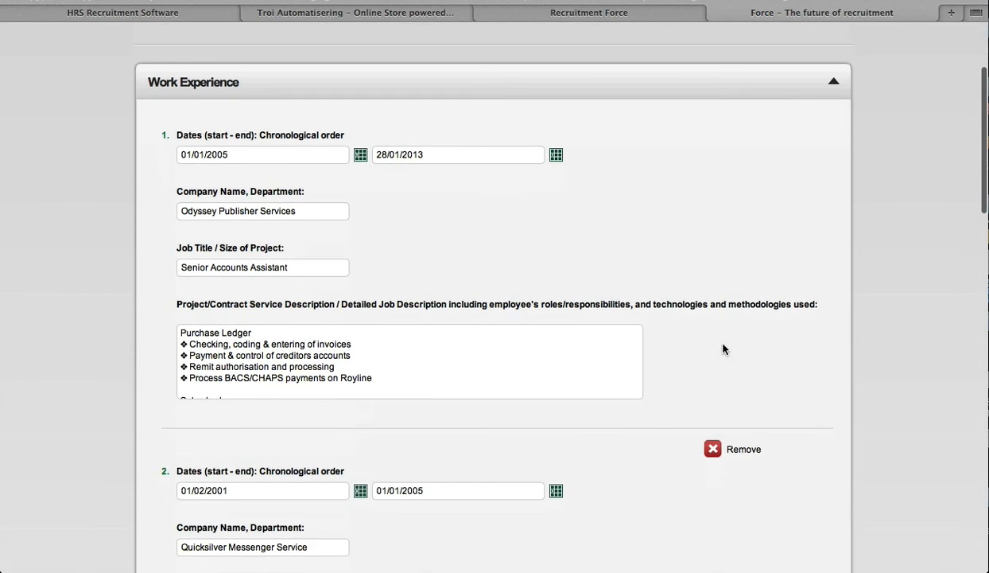
{"action": "scroll", "coordinate": [707, 221], "scroll_direction": "down", "scroll_amount": 6}
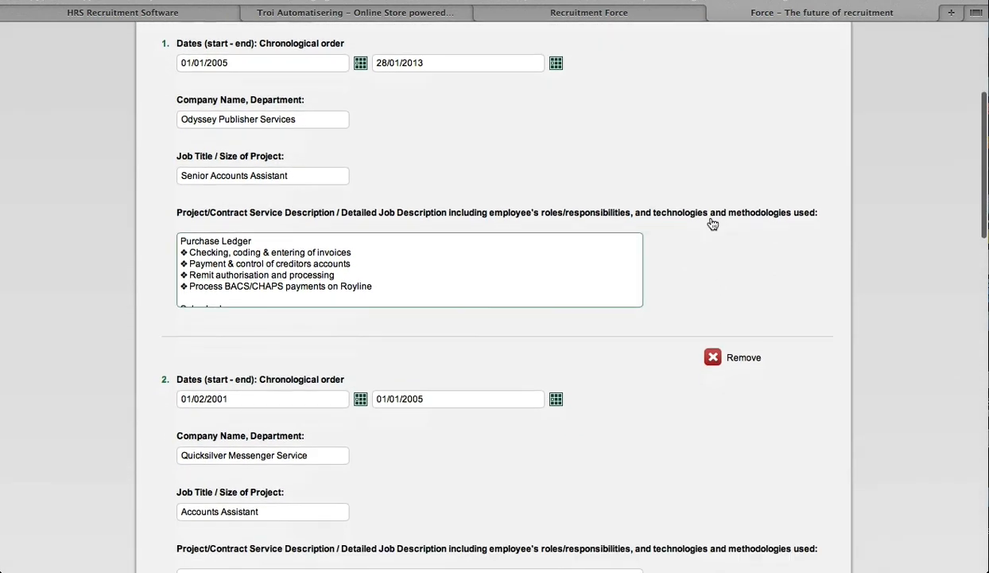
{"action": "scroll", "coordinate": [712, 222], "scroll_direction": "down", "scroll_amount": 6}
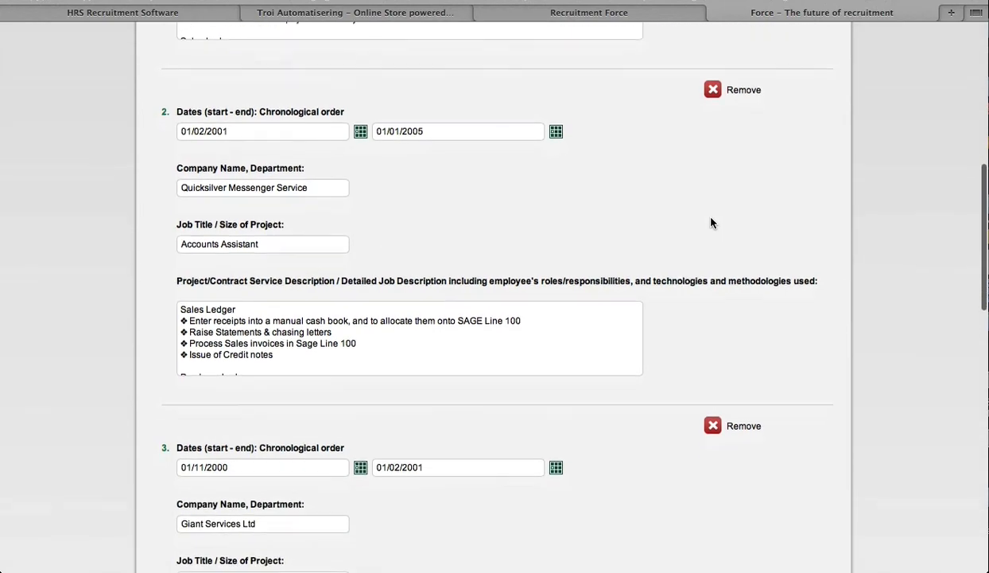
{"action": "scroll", "coordinate": [669, 376], "scroll_direction": "down", "scroll_amount": 15}
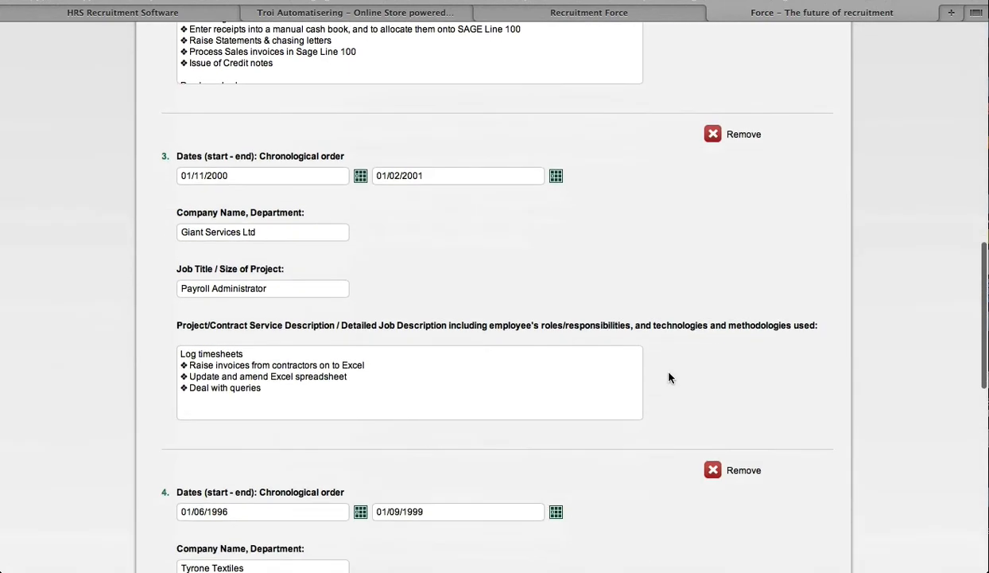
{"action": "scroll", "coordinate": [669, 377], "scroll_direction": "down", "scroll_amount": 10}
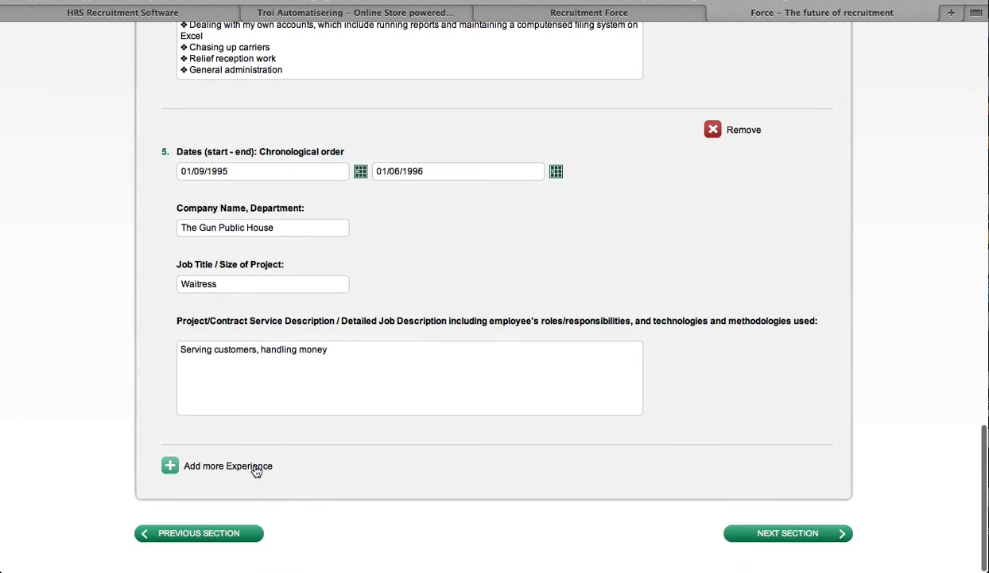
{"action": "left_click", "coordinate": [330, 380]}
{"action": "double_click", "coordinate": [324, 380]}
{"action": "left_click", "coordinate": [284, 378]}
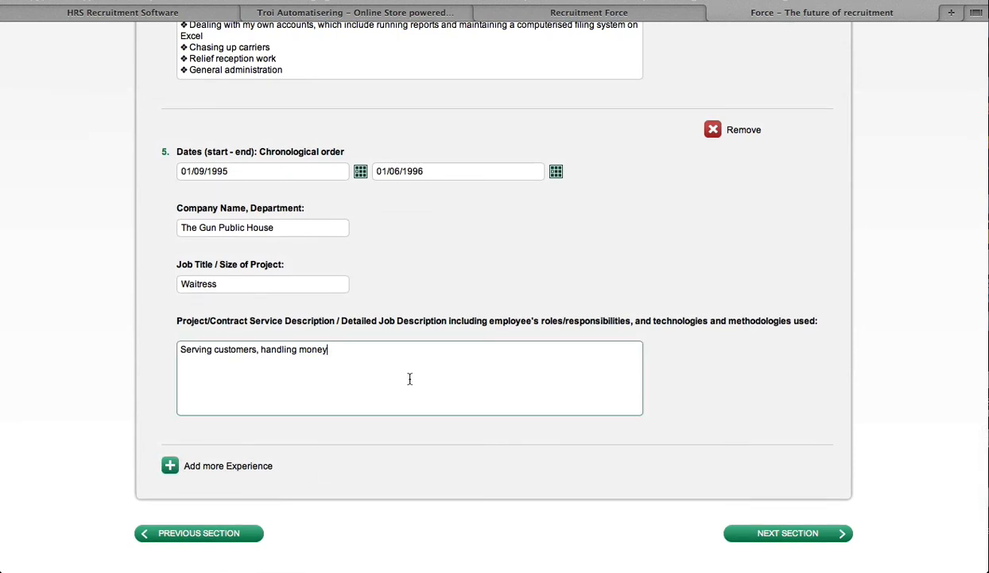
{"action": "left_click", "coordinate": [776, 484]}
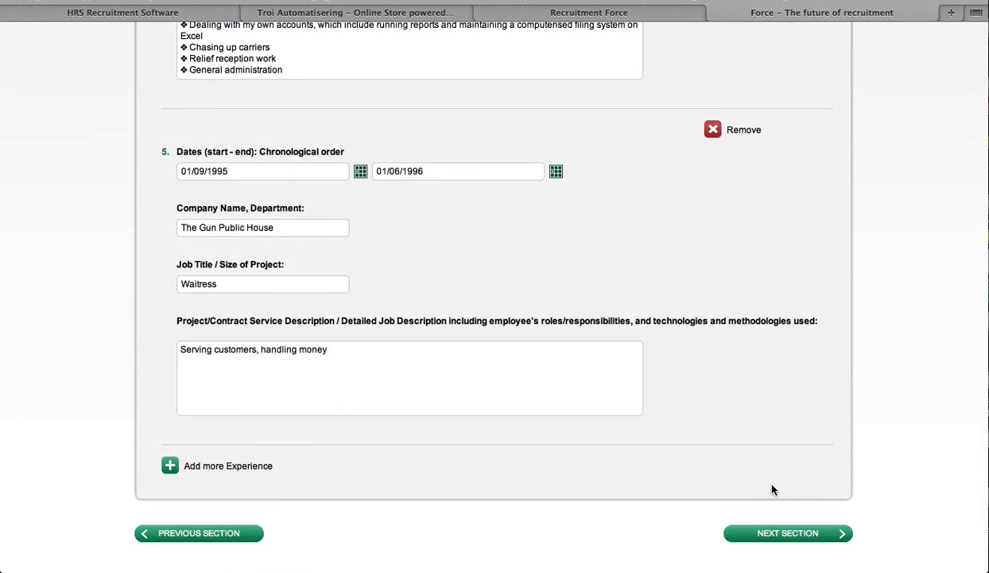
{"action": "left_click", "coordinate": [785, 533]}
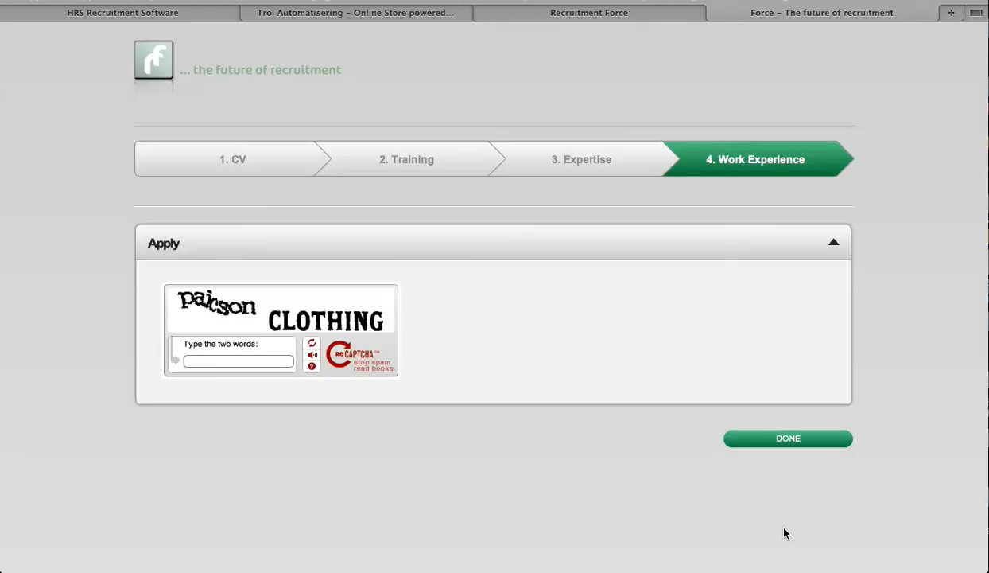
Enter the two CAPTCHA words in the verification field and submit the application
{"action": "left_click", "coordinate": [245, 361]}
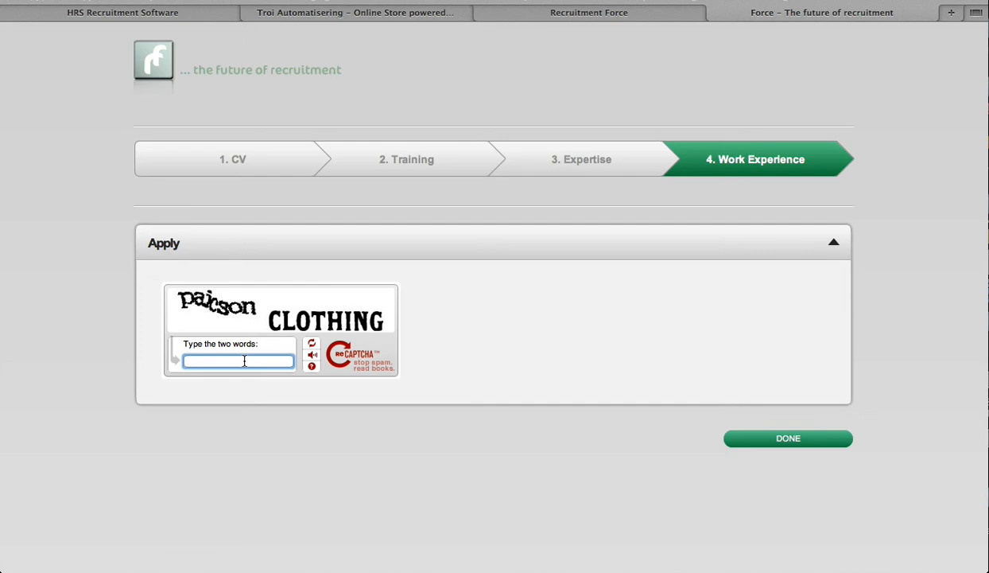
{"action": "type", "text": "paicson CLOTHING"}
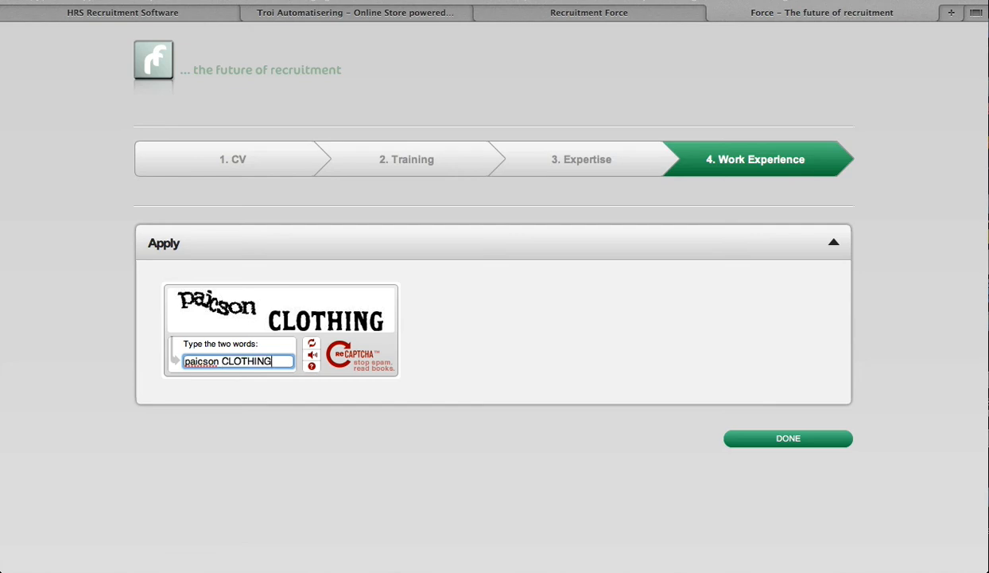
{"action": "left_click", "coordinate": [279, 424]}
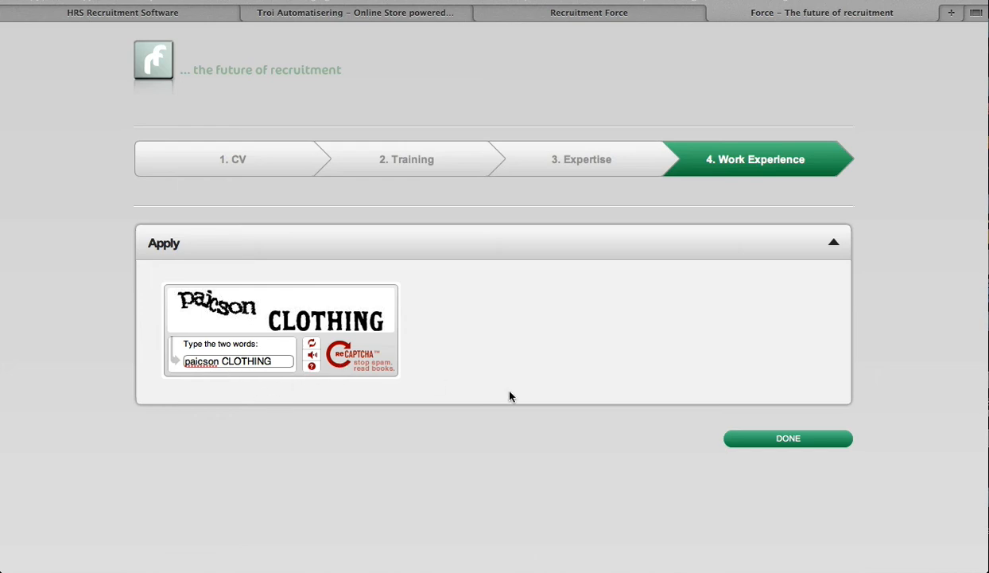
{"action": "left_click", "coordinate": [762, 439]}
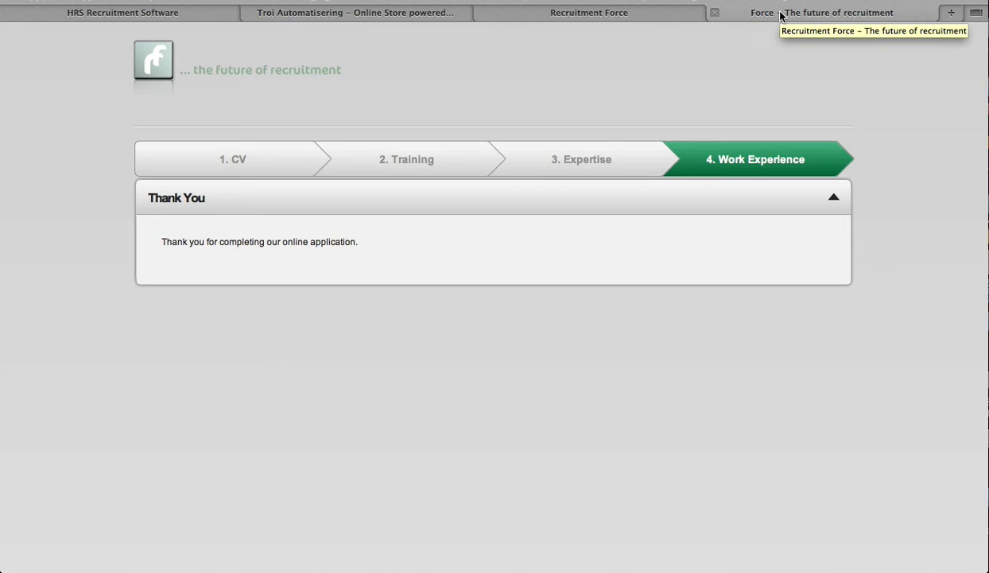
Switch to the Recruitment Force tab and examine the candidate's updated record, CVs and Docs, and Job History
{"action": "left_click", "coordinate": [678, 16]}
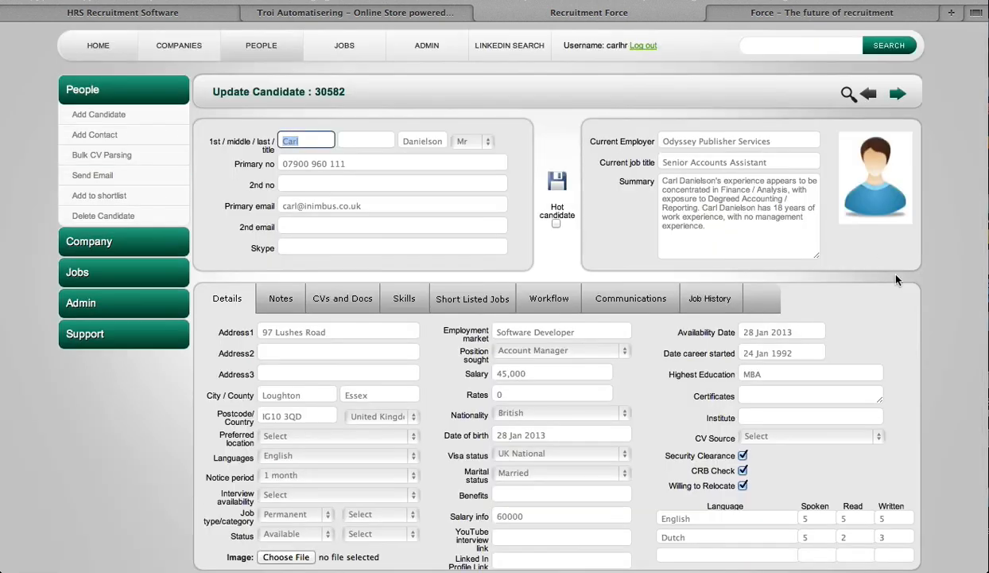
{"action": "left_click_drag", "start_coordinate": [718, 231], "coordinate": [681, 191]}
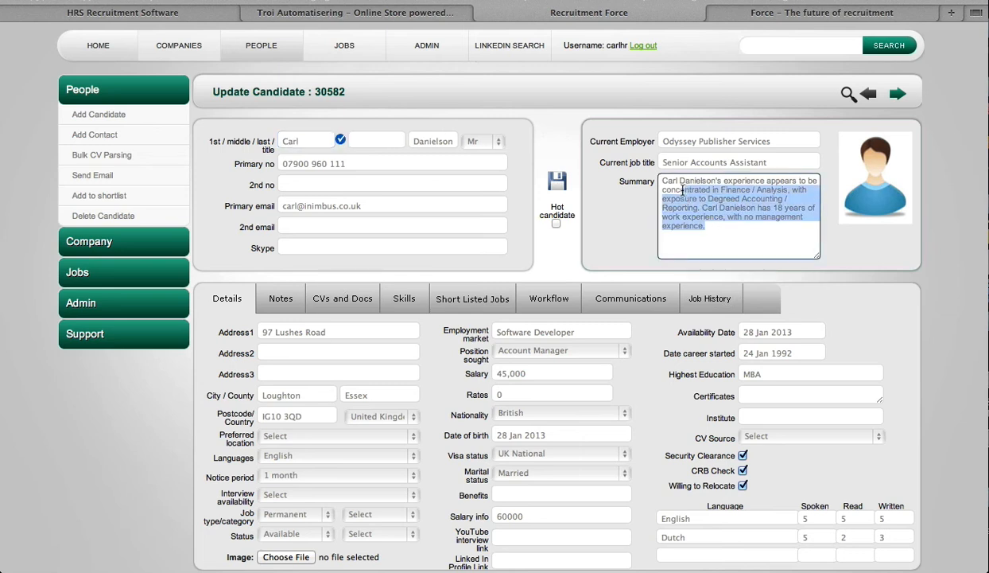
{"action": "left_click", "coordinate": [679, 187]}
{"action": "left_click", "coordinate": [638, 158]}
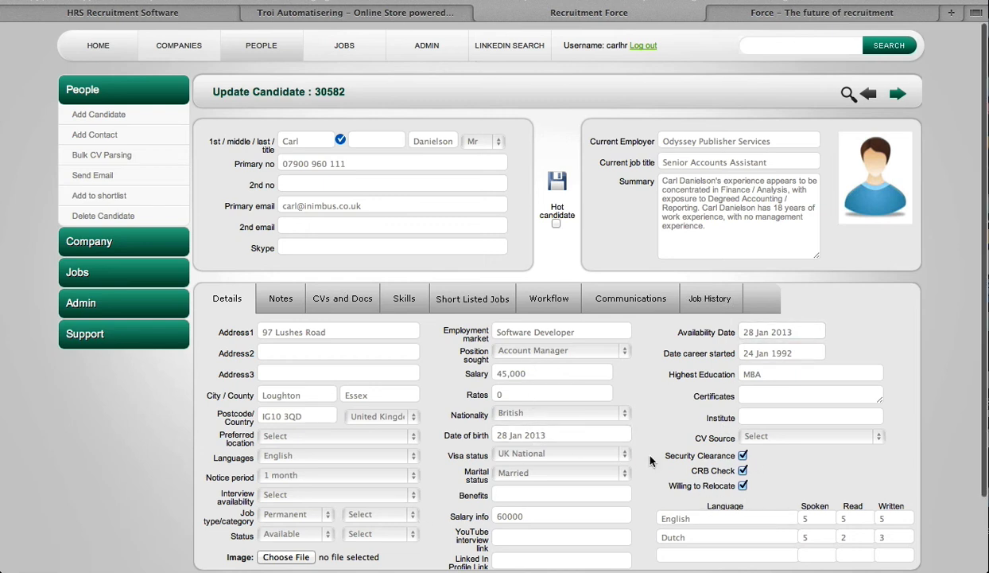
{"action": "scroll", "coordinate": [651, 461], "scroll_direction": "down", "scroll_amount": 2}
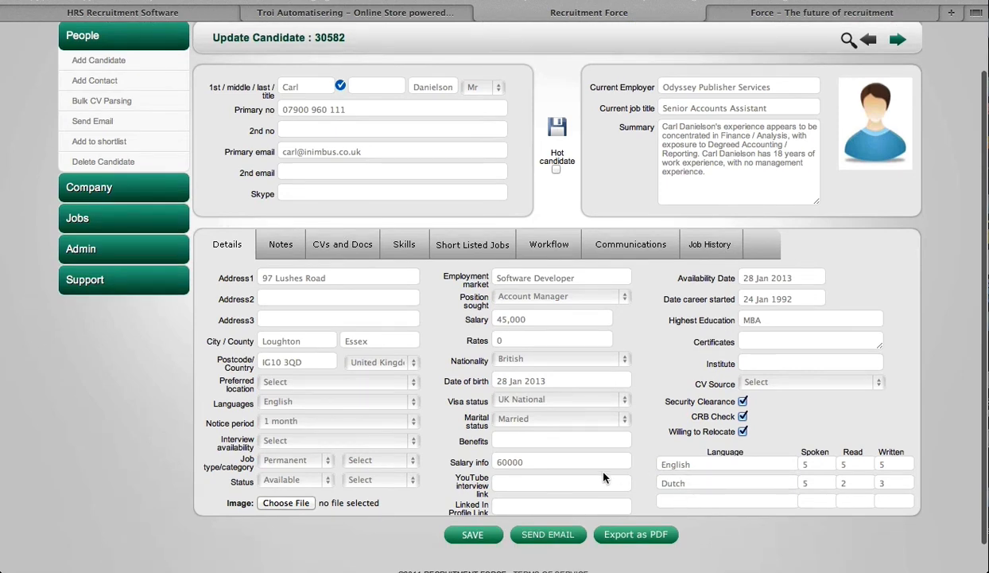
{"action": "left_click", "coordinate": [342, 250]}
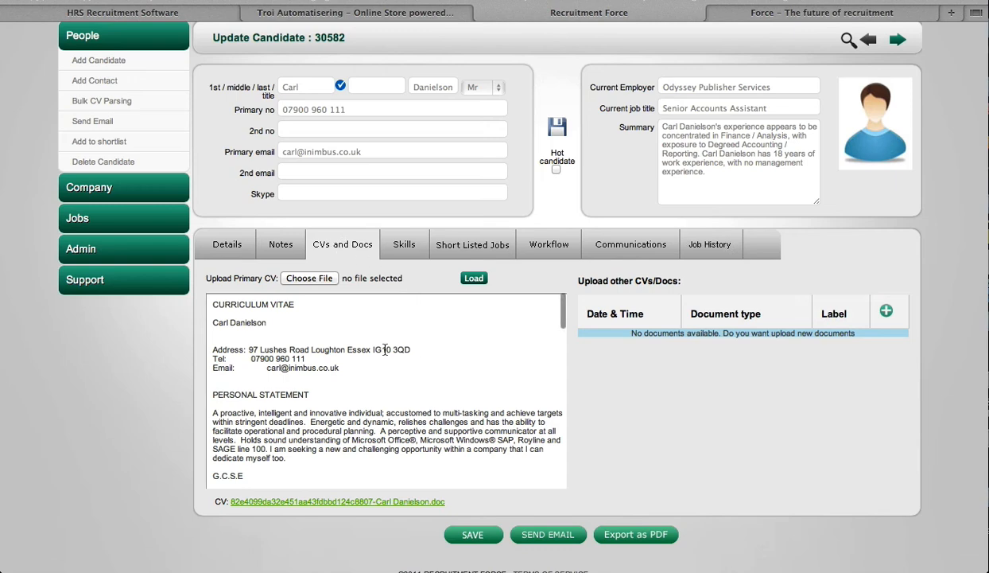
{"action": "scroll", "coordinate": [339, 363], "scroll_direction": "down", "scroll_amount": 10}
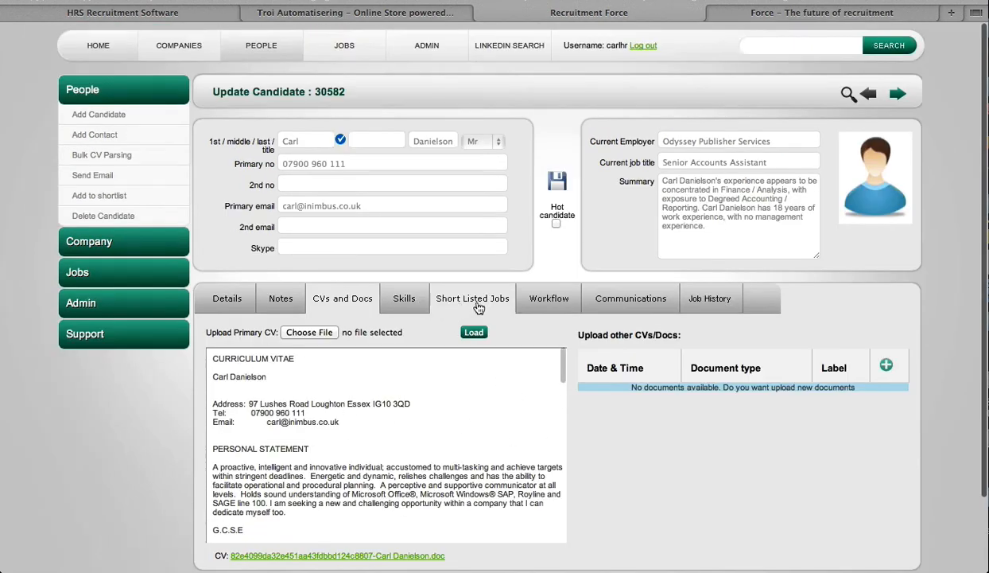
{"action": "left_click", "coordinate": [711, 304]}
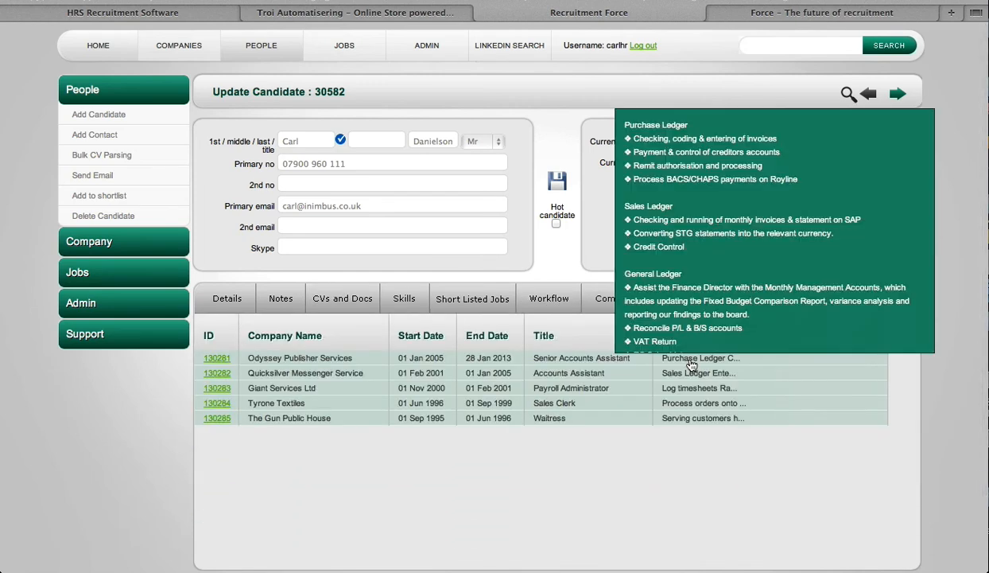
Review the candidate's Communications and Short Listed Jobs records
{"action": "mouse_move", "coordinate": [687, 391]}
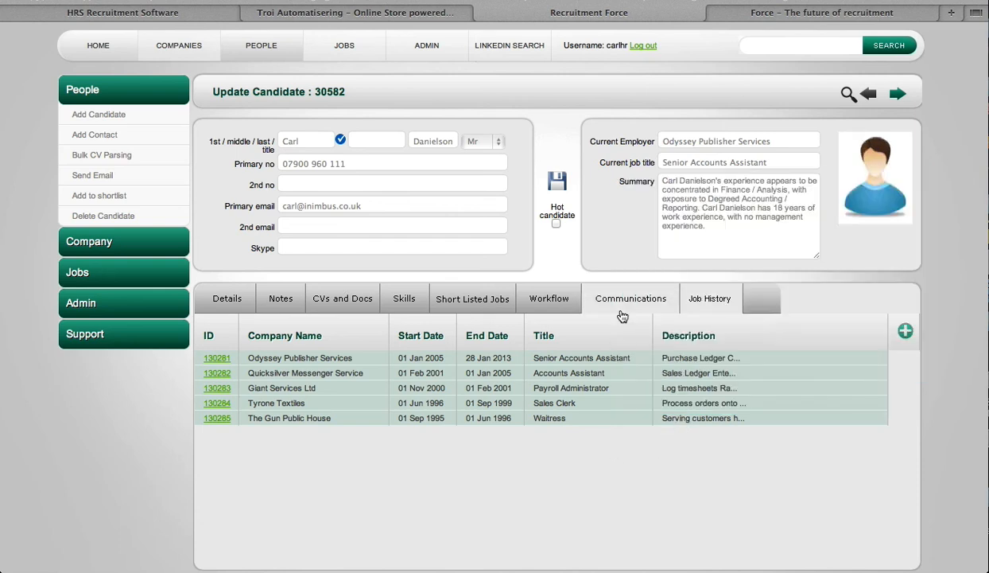
{"action": "left_click", "coordinate": [622, 306]}
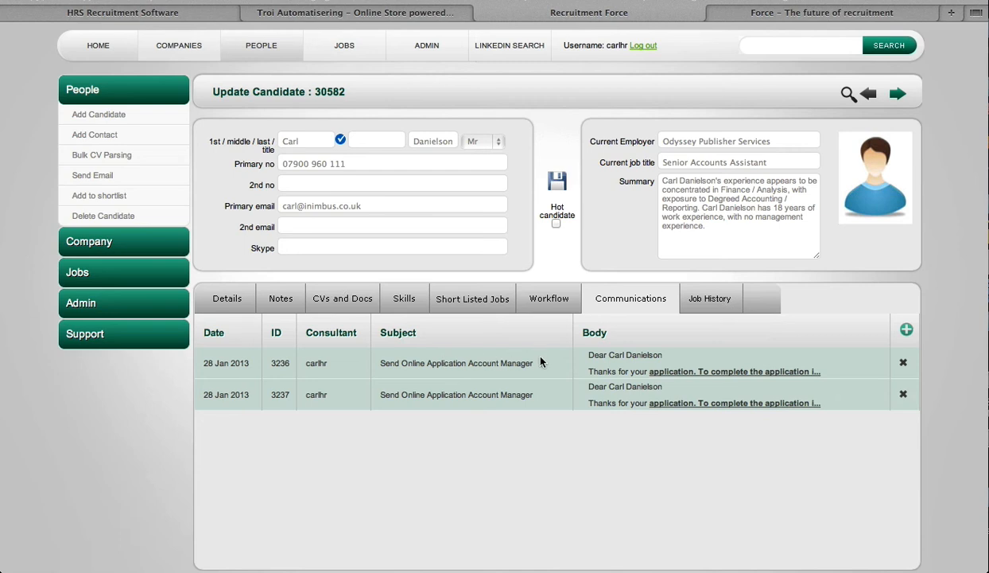
{"action": "left_click", "coordinate": [481, 310]}
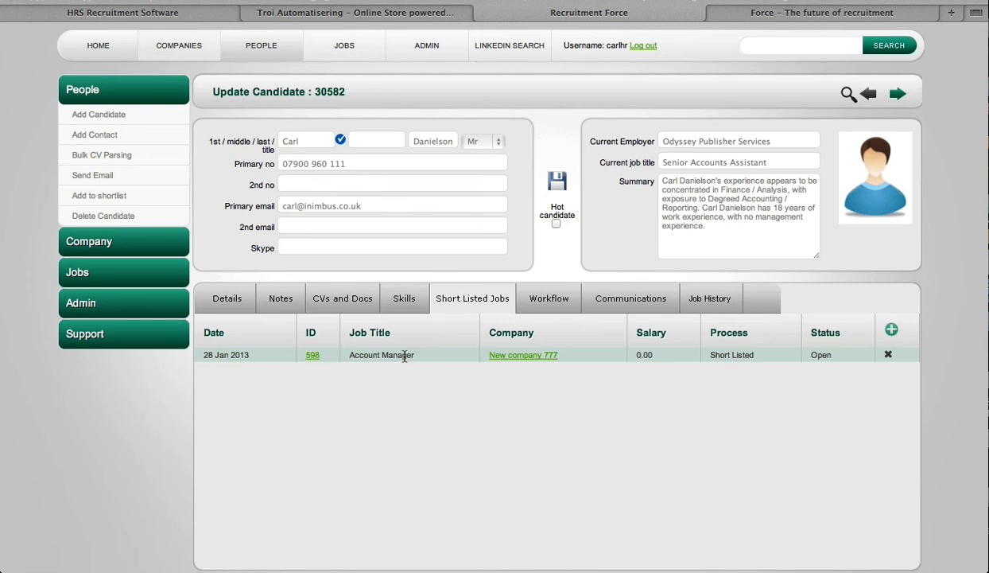
Open the candidate's primary CV from CVs and Docs and read the downloaded document
{"action": "left_click", "coordinate": [352, 307]}
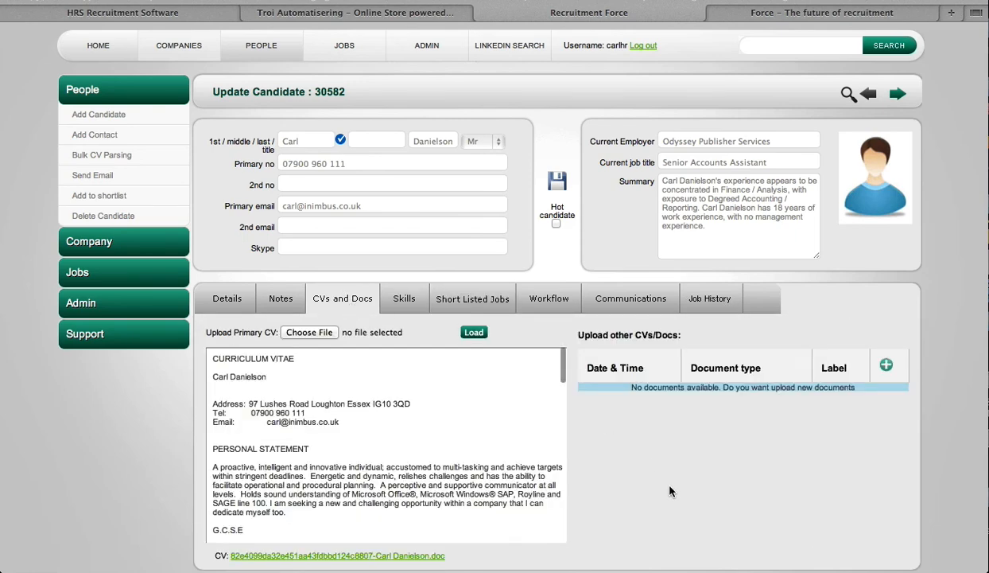
{"action": "scroll", "coordinate": [670, 491], "scroll_direction": "down", "scroll_amount": 1}
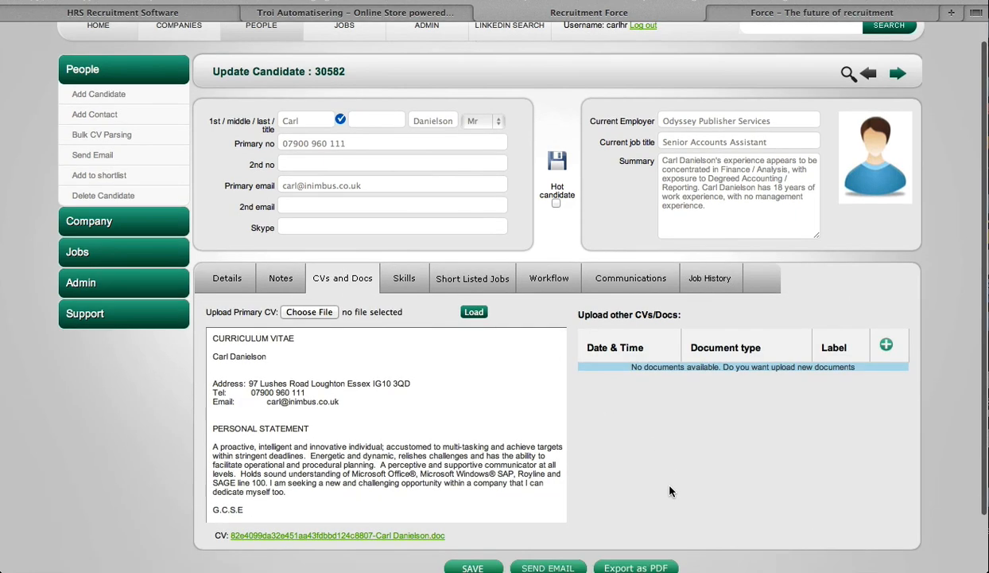
{"action": "left_click", "coordinate": [411, 539]}
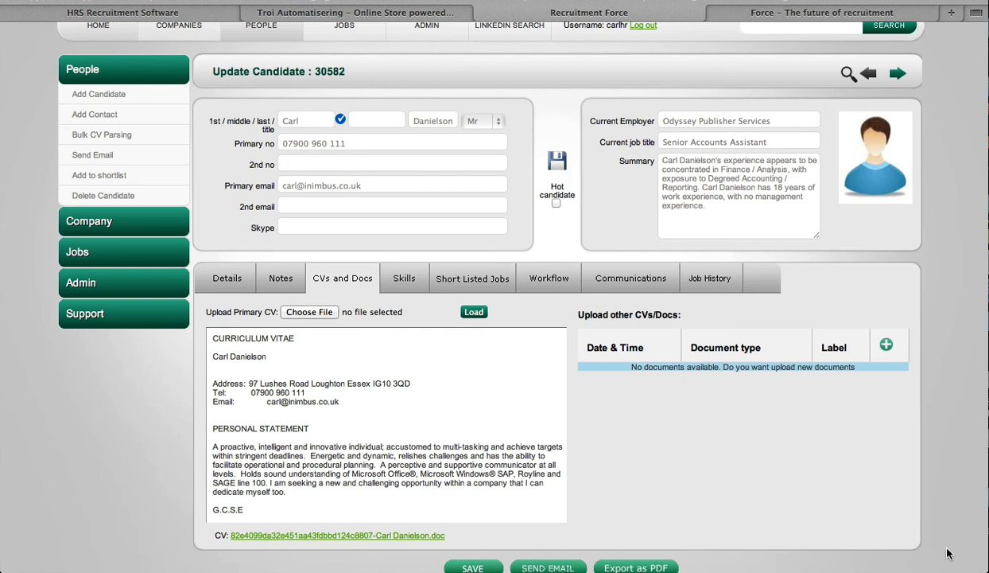
{"action": "left_click", "coordinate": [972, 555]}
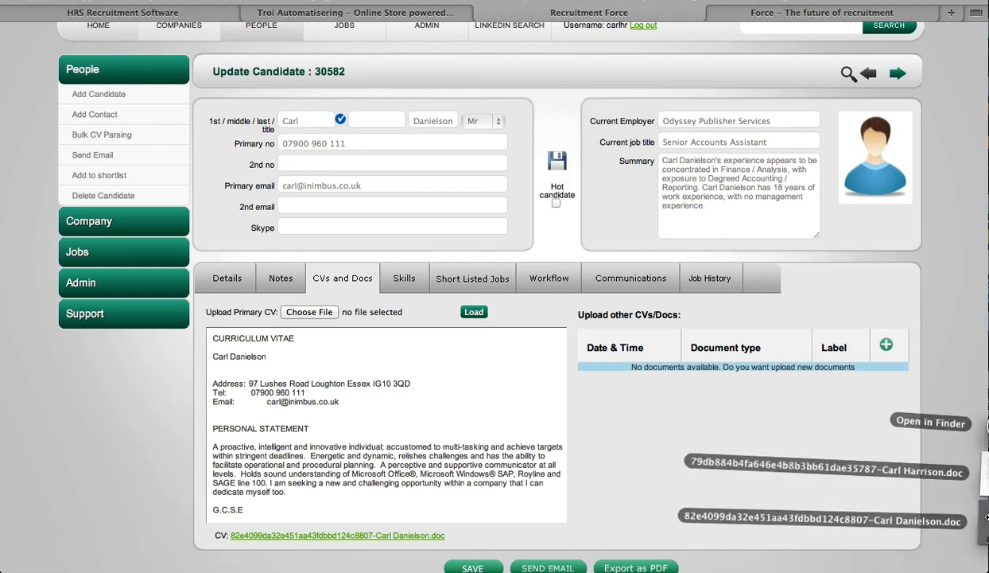
{"action": "left_click", "coordinate": [958, 518]}
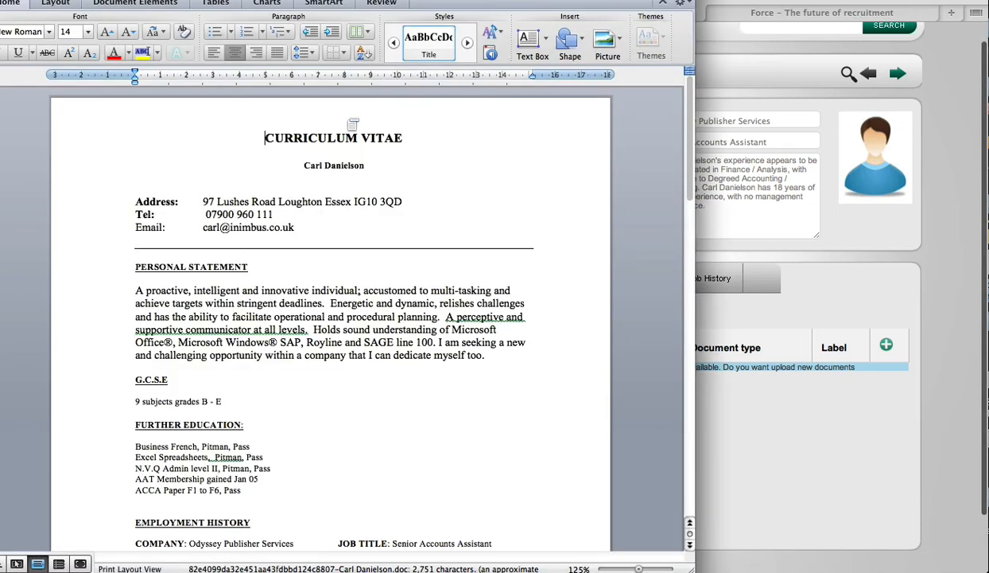
{"action": "scroll", "coordinate": [323, 304], "scroll_direction": "down", "scroll_amount": 15}
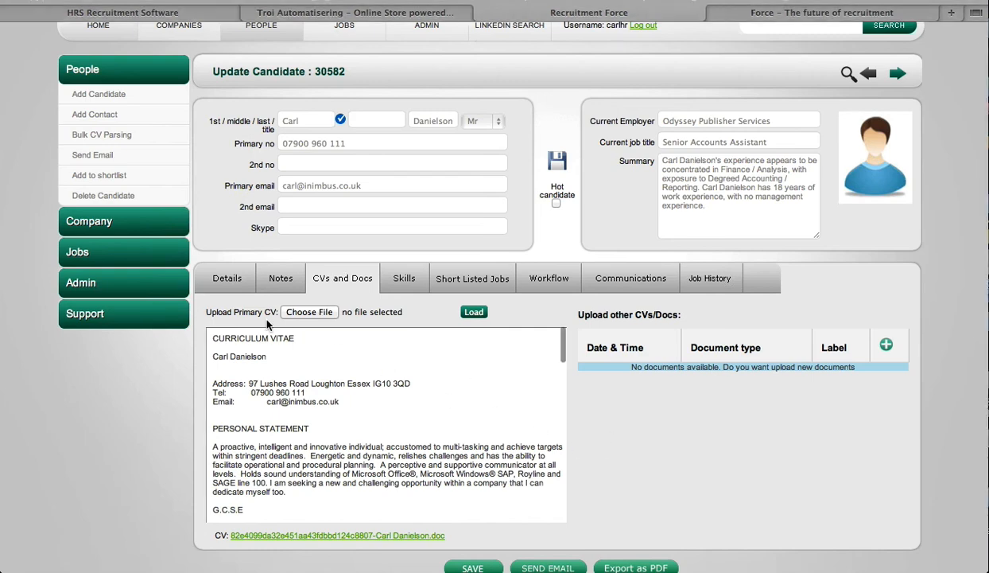
Set the candidate's Rates to 230 in the Details section and save the record
{"action": "left_click", "coordinate": [229, 276]}
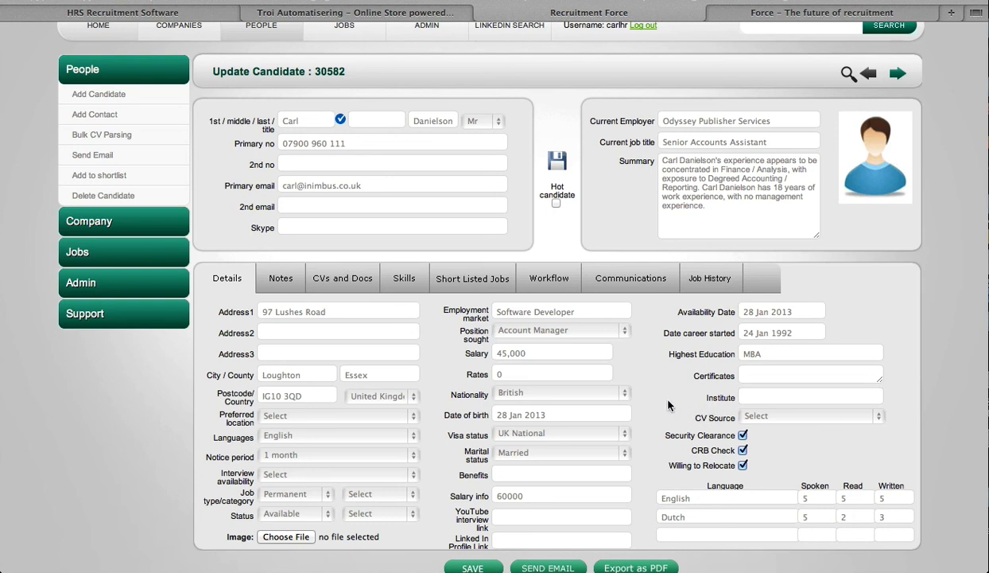
{"action": "left_click", "coordinate": [508, 371]}
{"action": "left_click", "coordinate": [484, 370]}
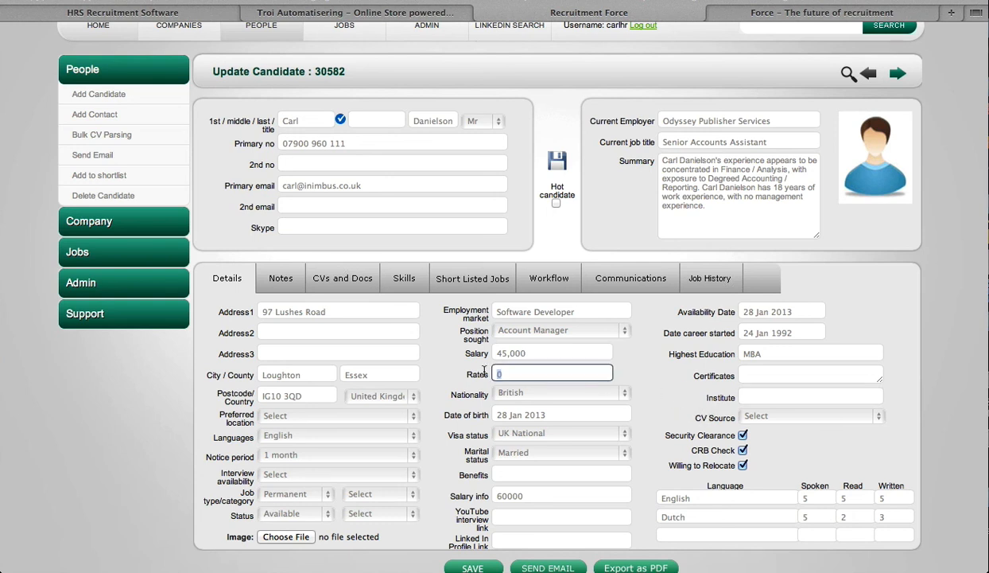
{"action": "type", "text": "230"}
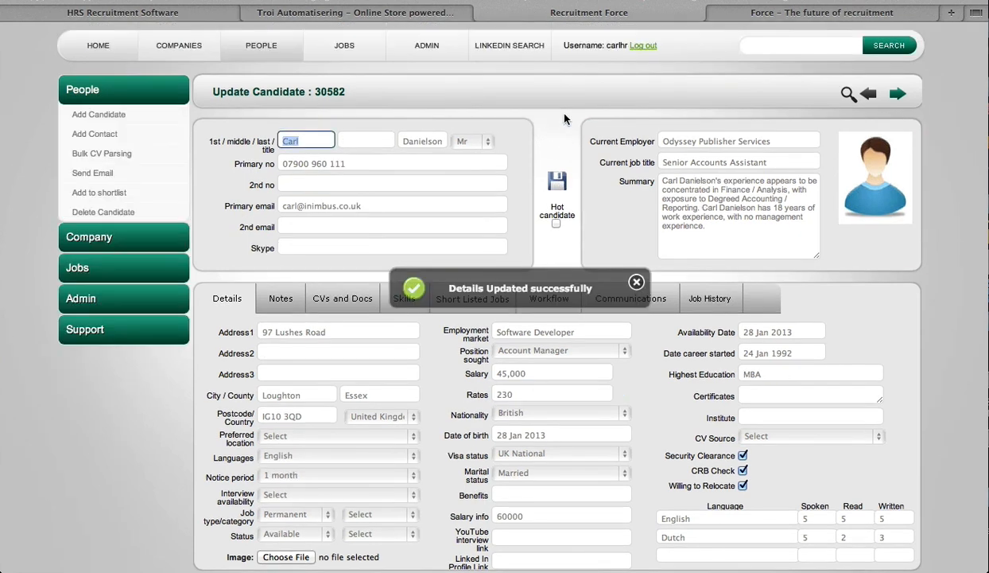
Open the Account Manager job 598 and view its Short Listed Candidates
{"action": "left_click", "coordinate": [342, 44]}
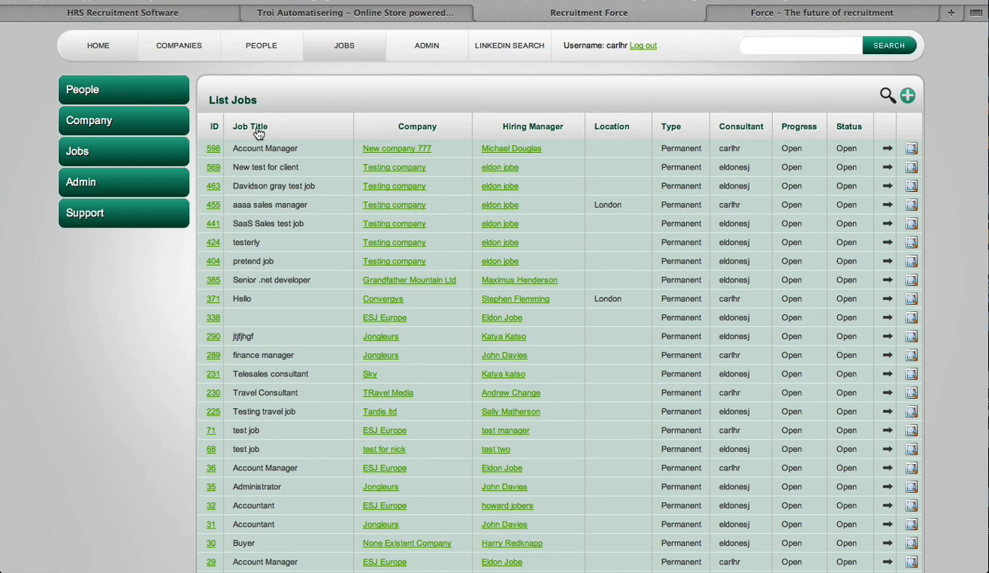
{"action": "left_click", "coordinate": [213, 149]}
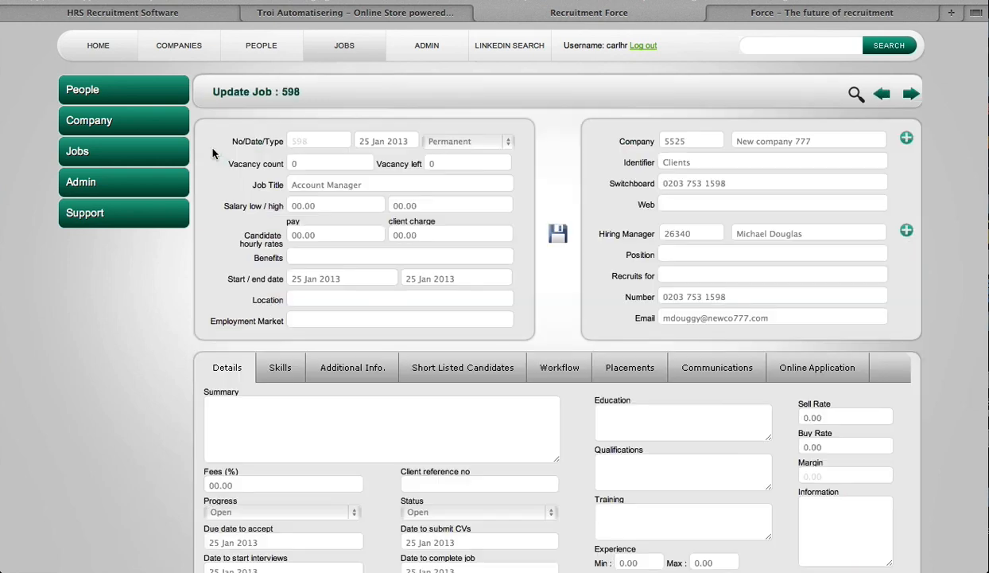
{"action": "left_click", "coordinate": [497, 373]}
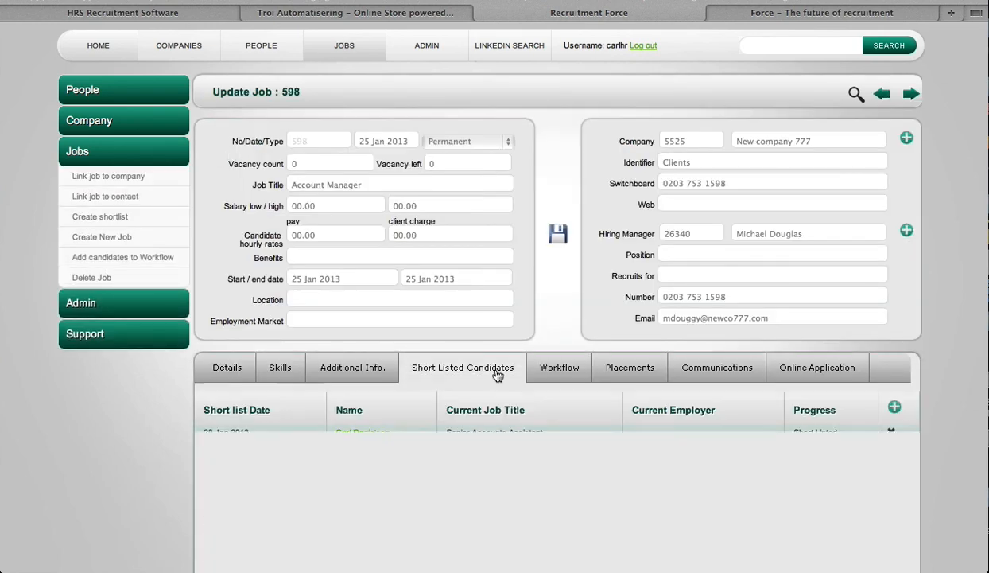